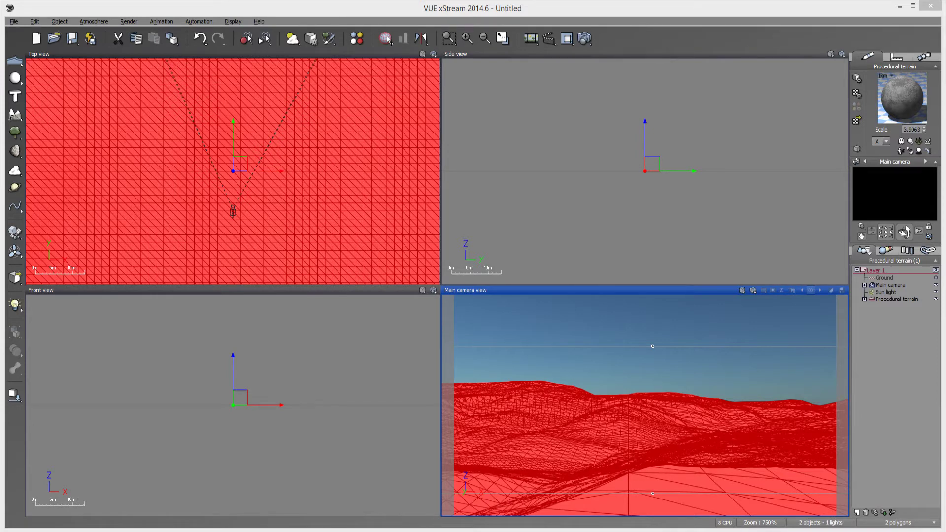
Step: Set the procedural terrain material's mapping to World - Standard and leave its effects settings untouched
click(893, 299)
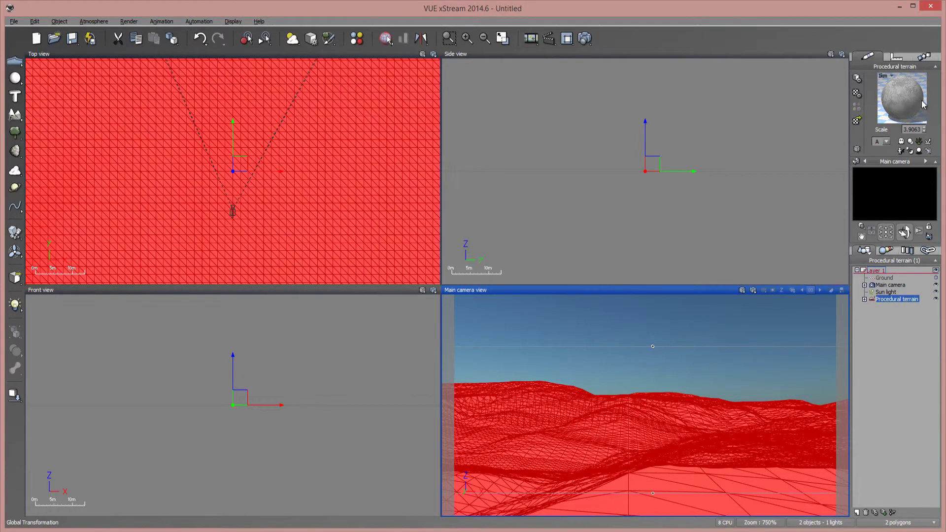
double_click(924, 104)
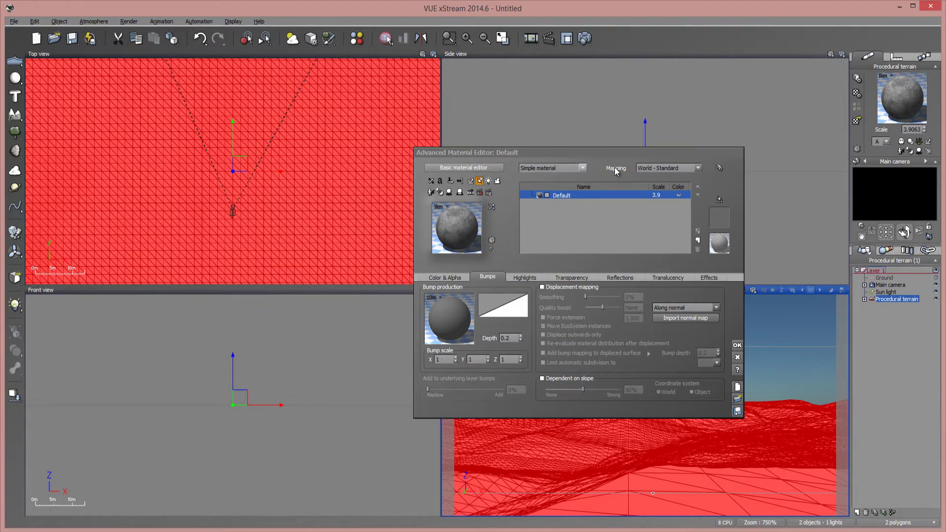
click(687, 169)
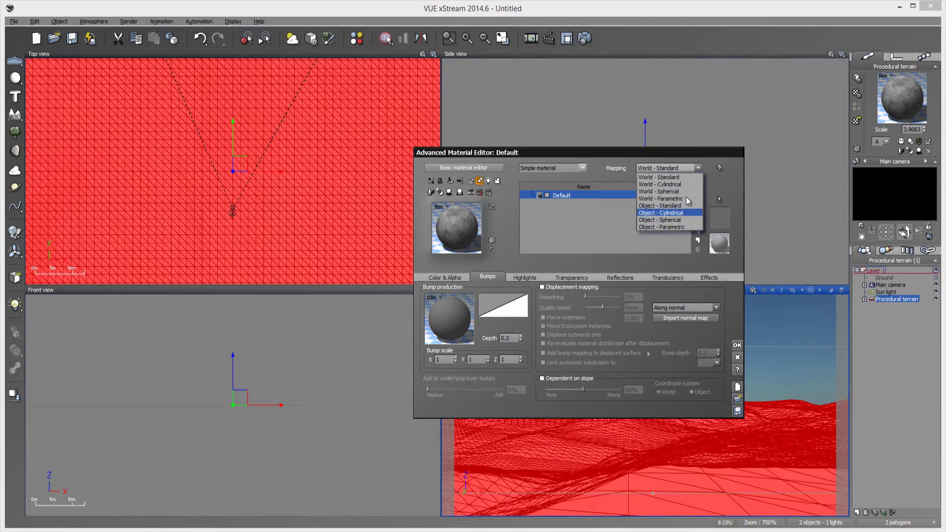
click(660, 177)
click(719, 169)
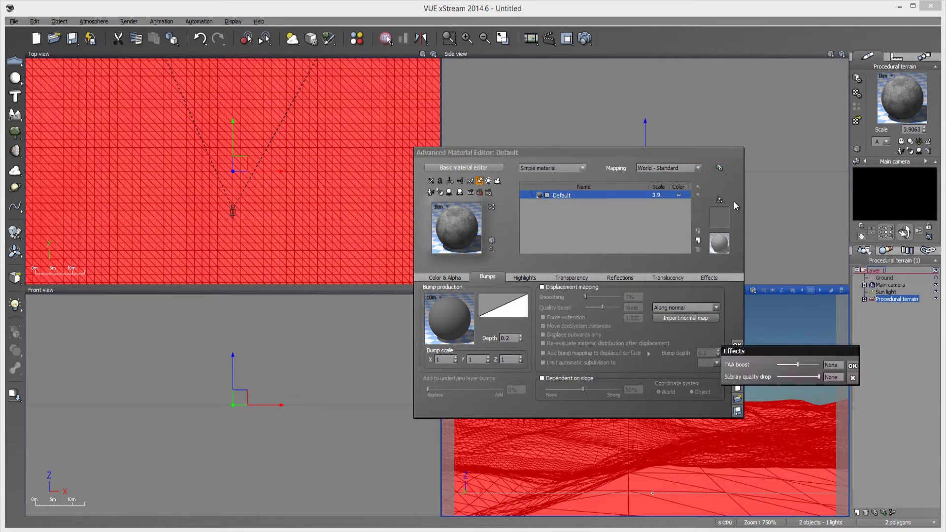
click(853, 378)
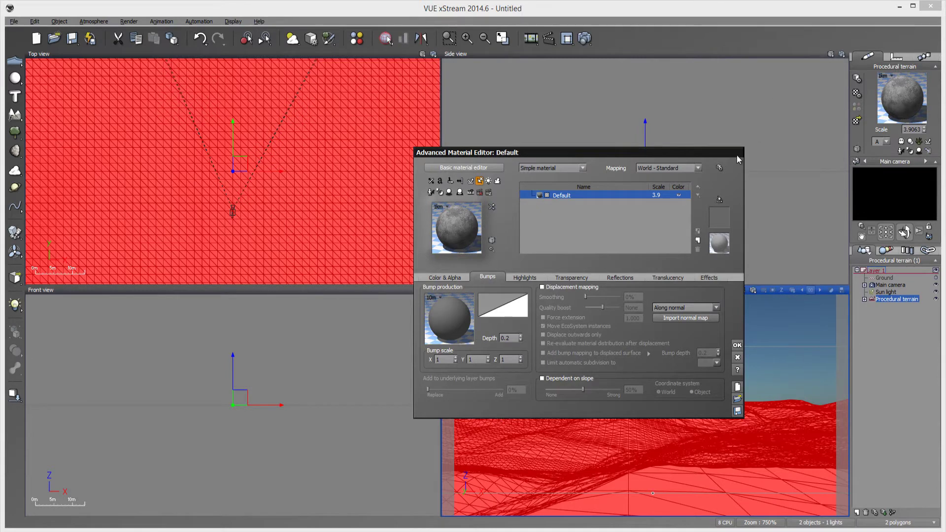
click(737, 345)
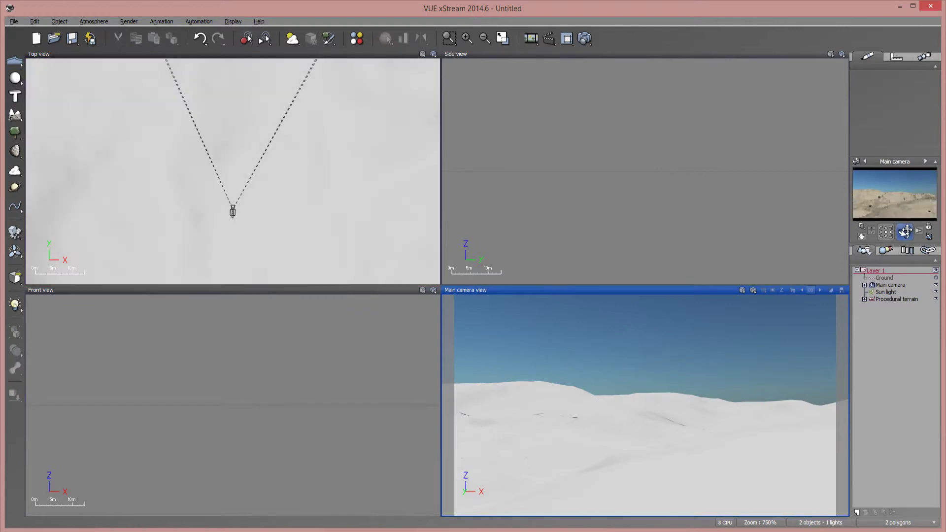
Step: Switch the procedural terrain material's coloring mode to Mapped picture and load the Megadiffuse image as its color map
mouse_move(904, 231)
mouse_down()
mouse_move(905, 246)
mouse_move(904, 231)
mouse_move(872, 209)
mouse_move(904, 238)
mouse_up()
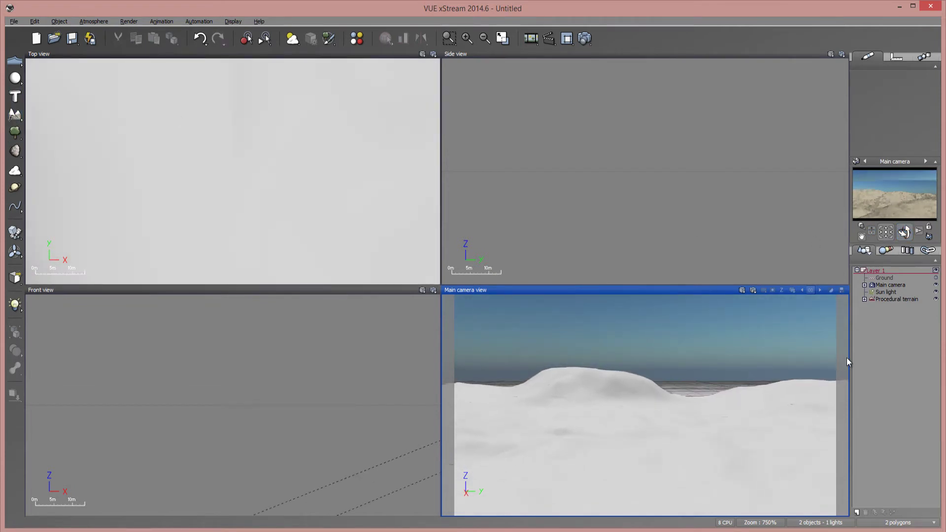
double_click(897, 299)
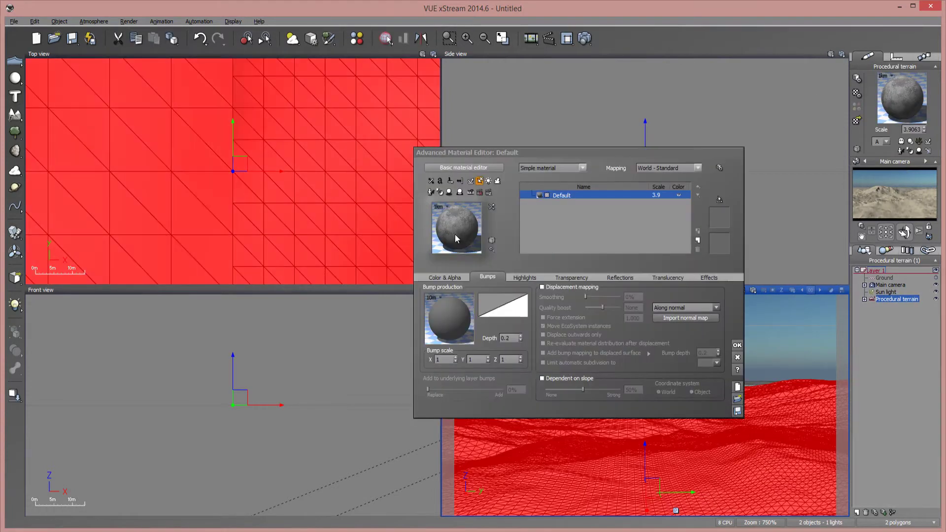
click(454, 276)
click(491, 299)
click(485, 307)
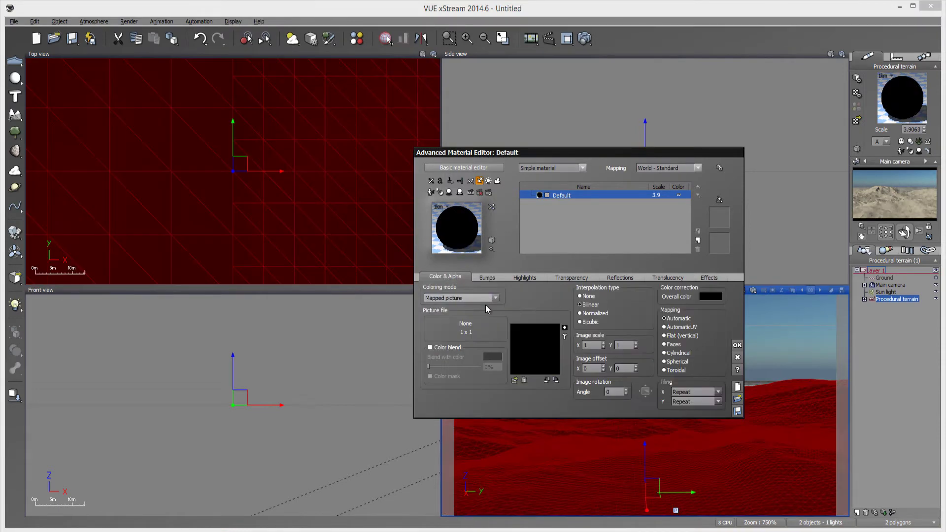
double_click(516, 378)
click(410, 490)
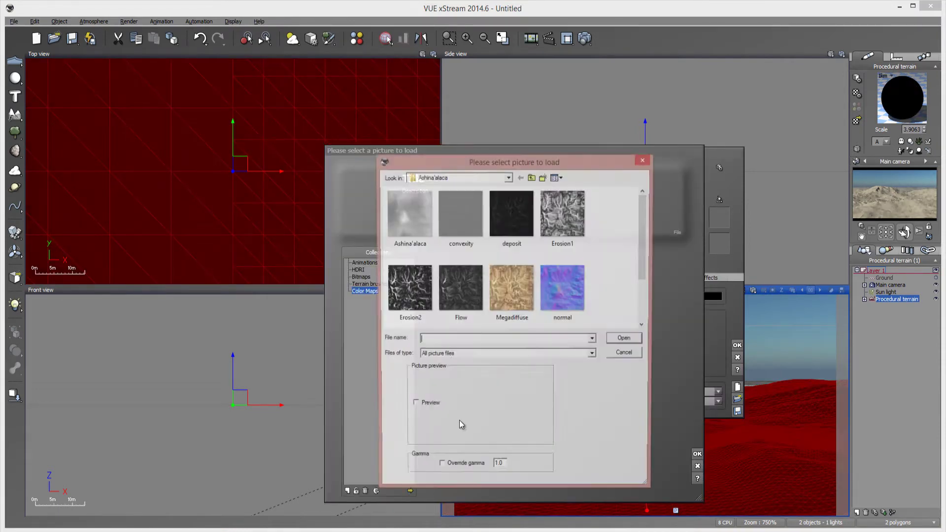
click(511, 296)
click(625, 340)
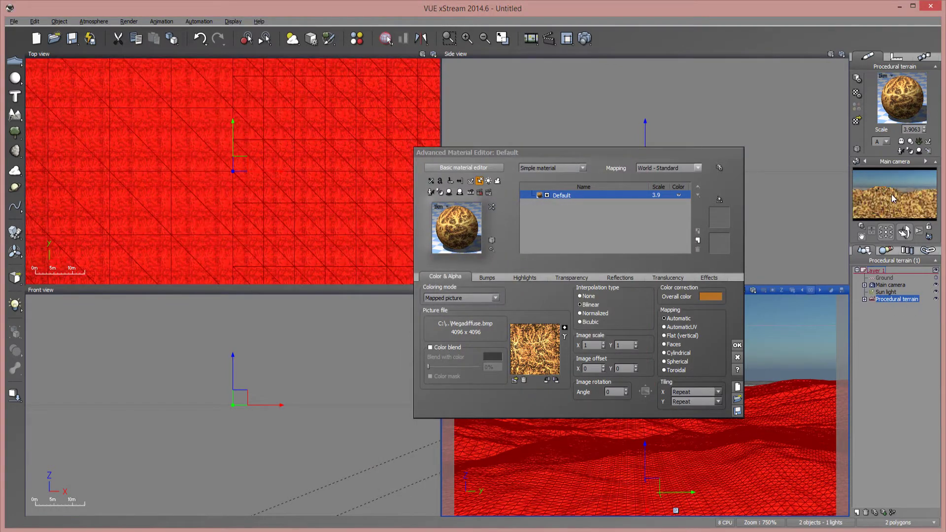
click(739, 345)
Step: Set the render destination to screen, render the textured terrain, and close the finished render display
click(585, 38)
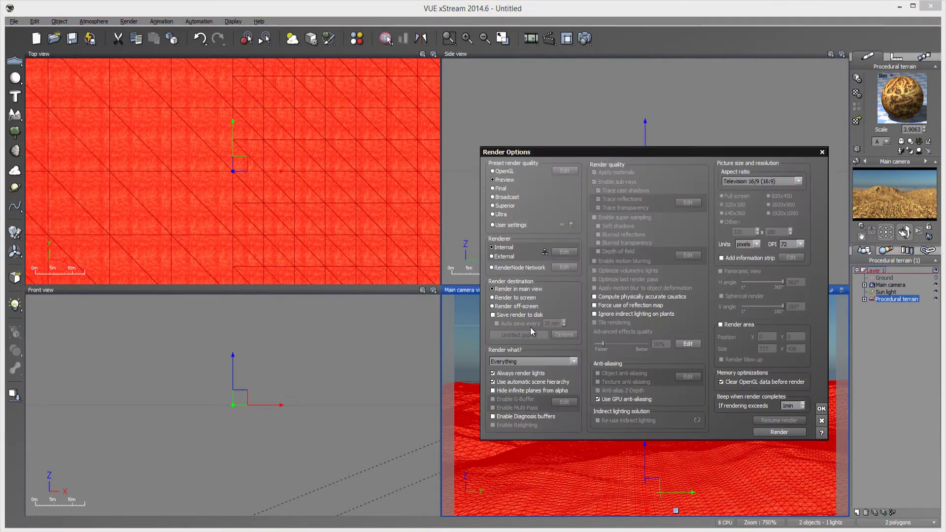
click(516, 298)
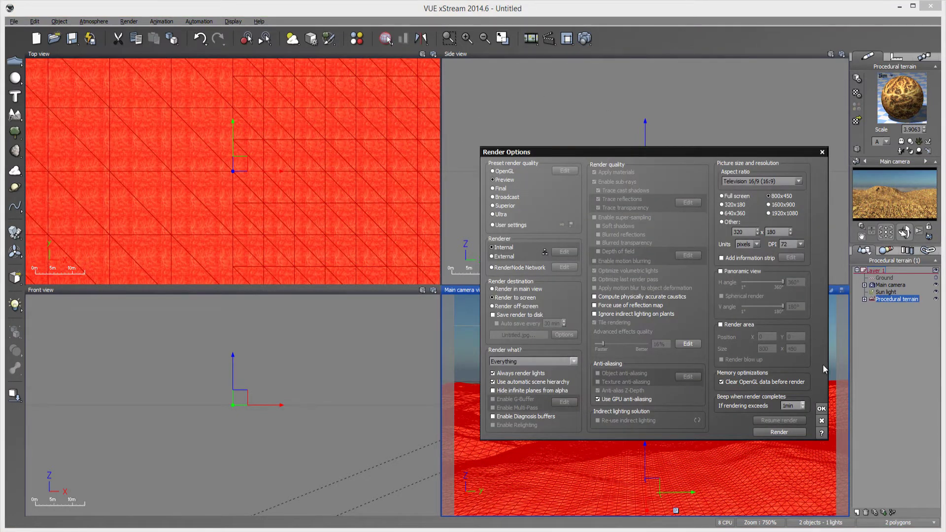
click(821, 410)
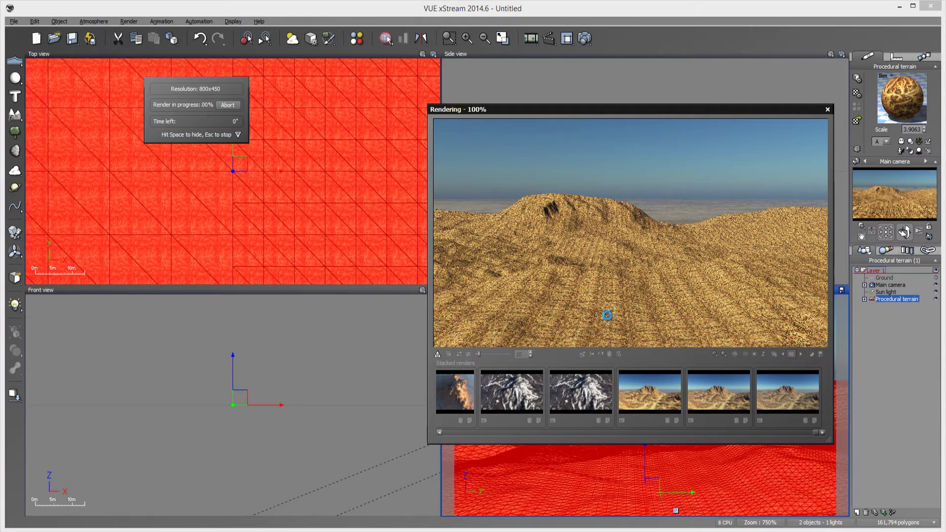
click(636, 224)
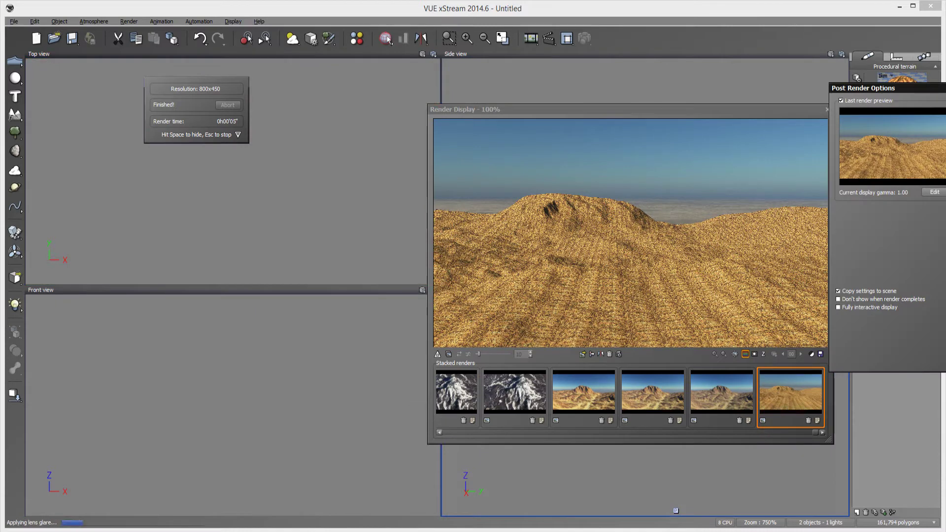
click(828, 109)
Step: Set the Megadiffuse color map's image scale to 1300 in both X and Y on the terrain material
double_click(912, 108)
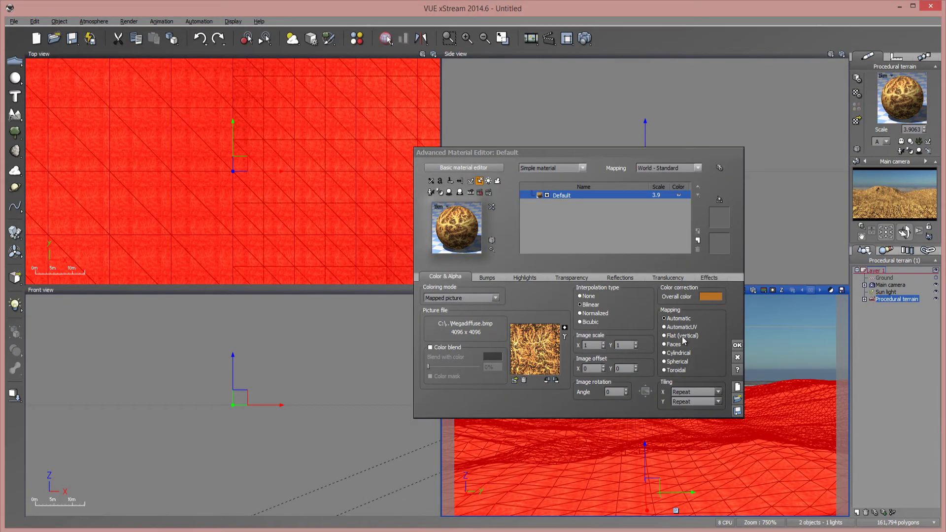
double_click(590, 345)
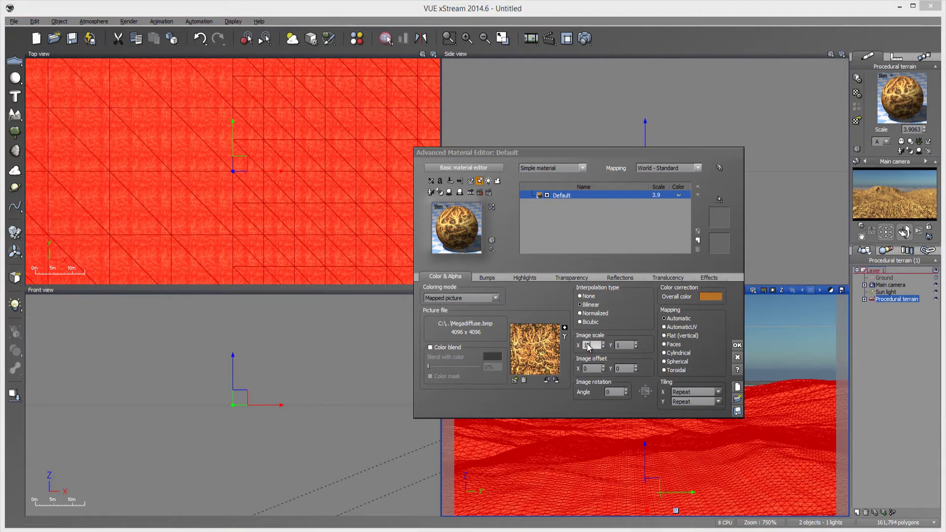
text(1300)
double_click(623, 345)
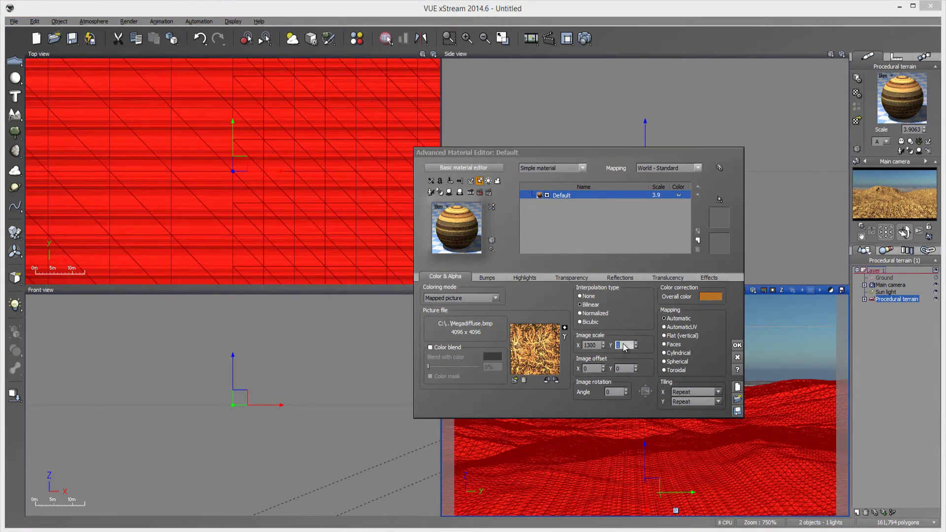
text(1300)
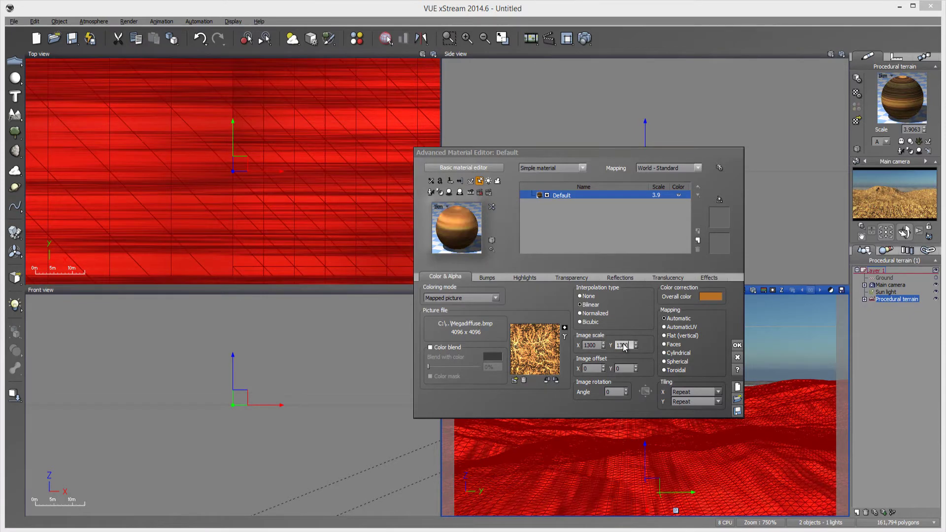
click(737, 345)
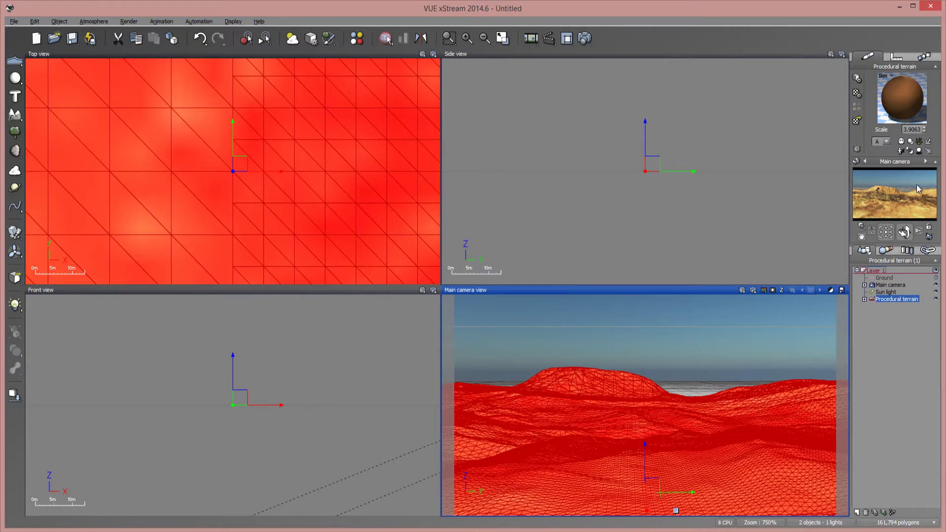
Step: Set the Megadiffuse color map's image scale to 5000 in both X and Y on the terrain material
double_click(900, 97)
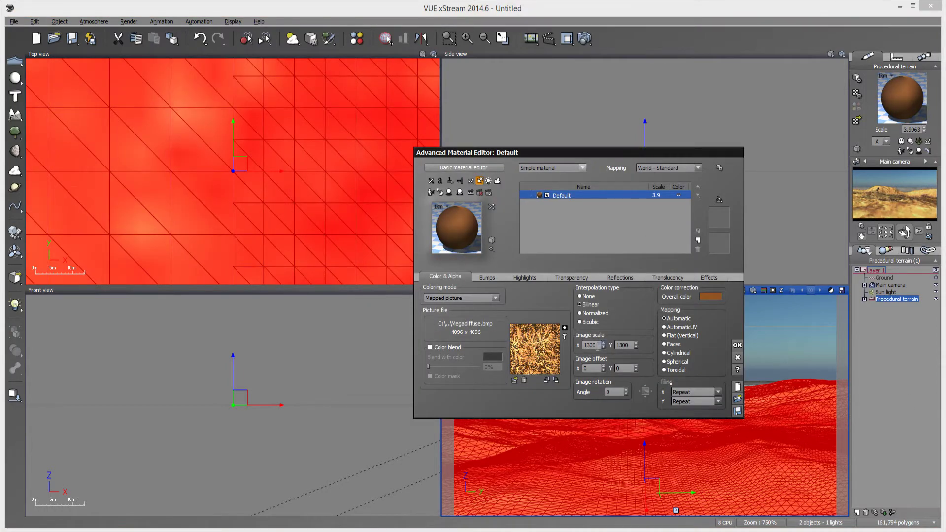
double_click(597, 346)
text(5000)
key(Return)
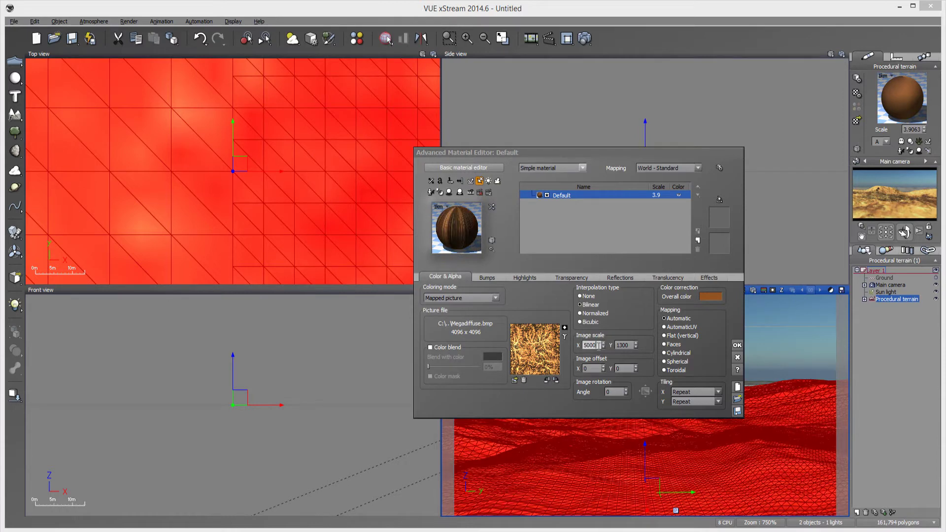
double_click(623, 346)
text(5000)
key(Return)
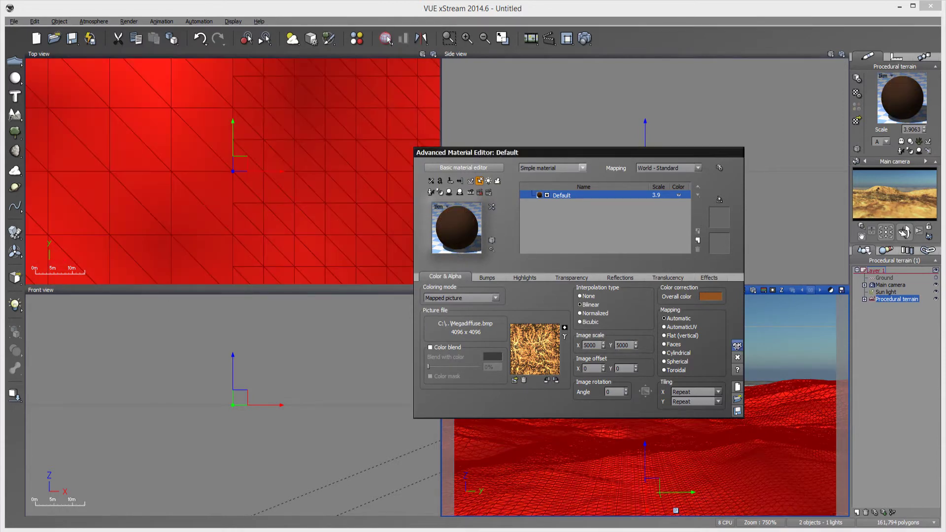
click(737, 346)
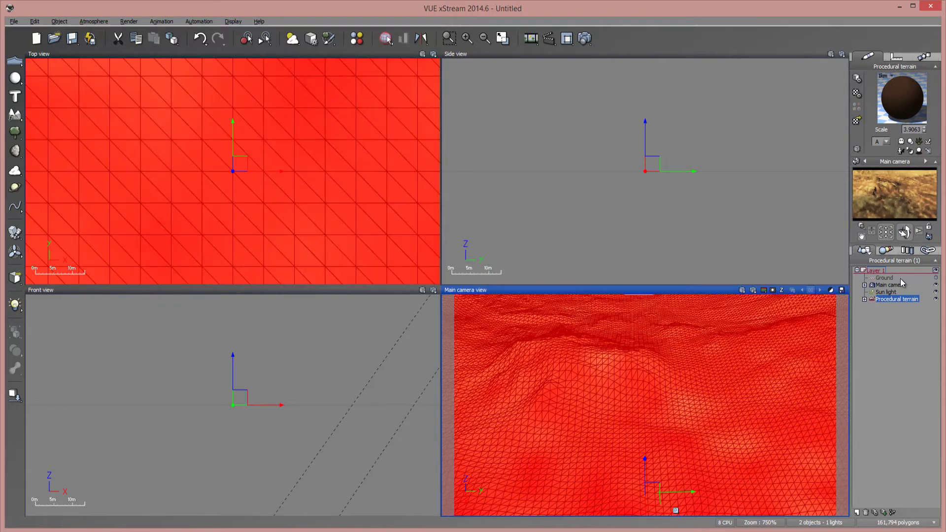
Step: Resize the procedural terrain to 10 km in both X and Y
mouse_move(909, 239)
mouse_down()
mouse_move(906, 226)
mouse_move(872, 227)
mouse_move(906, 228)
mouse_up()
click(907, 321)
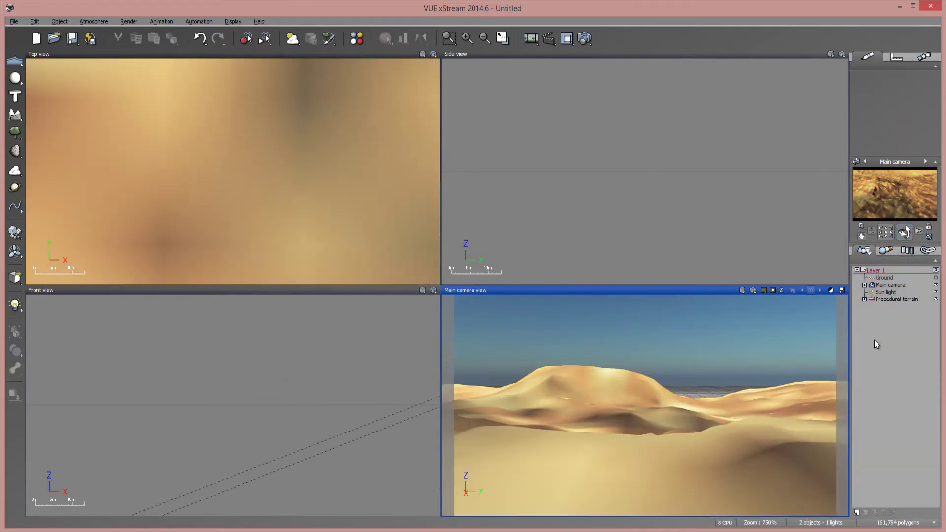
click(898, 299)
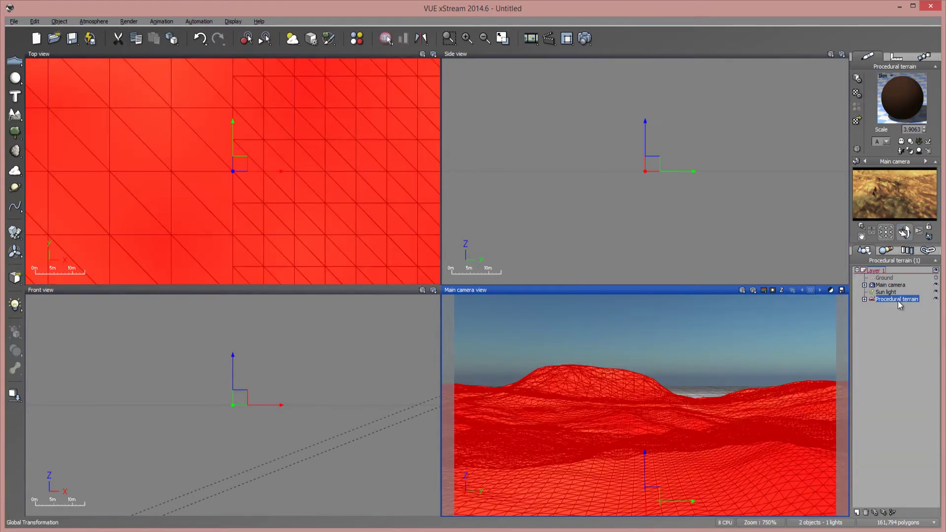
click(896, 319)
click(898, 299)
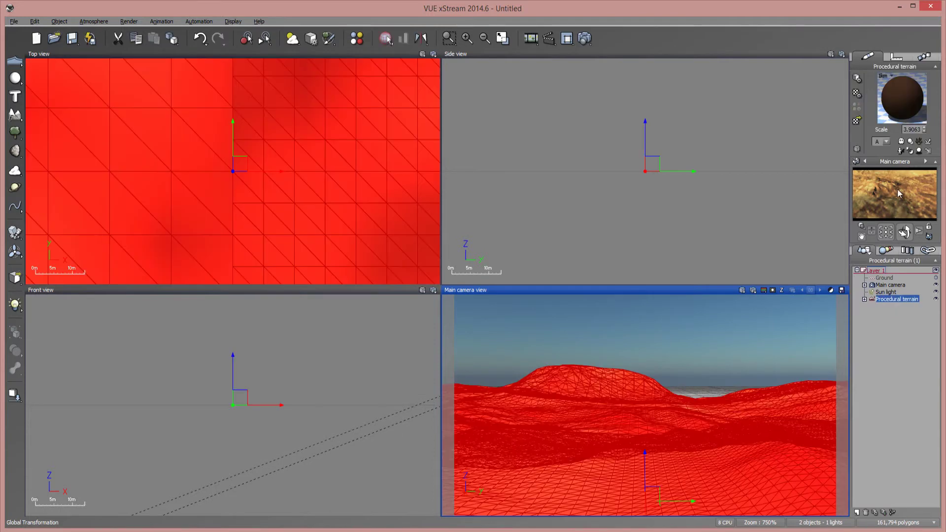
click(896, 57)
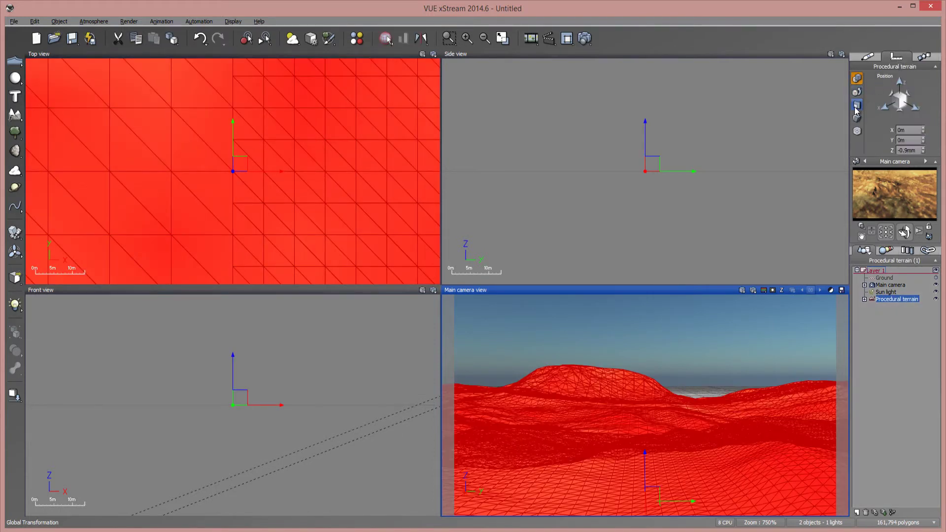
click(857, 105)
double_click(907, 140)
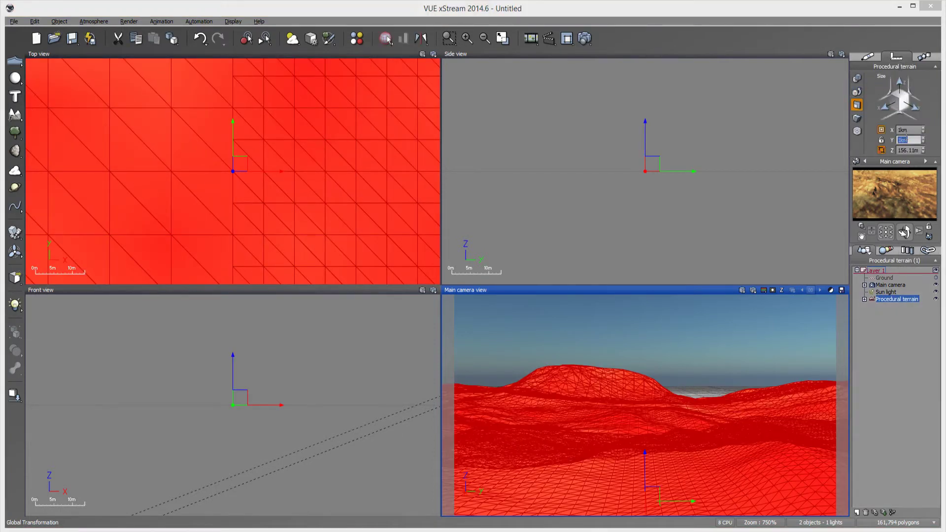
click(881, 140)
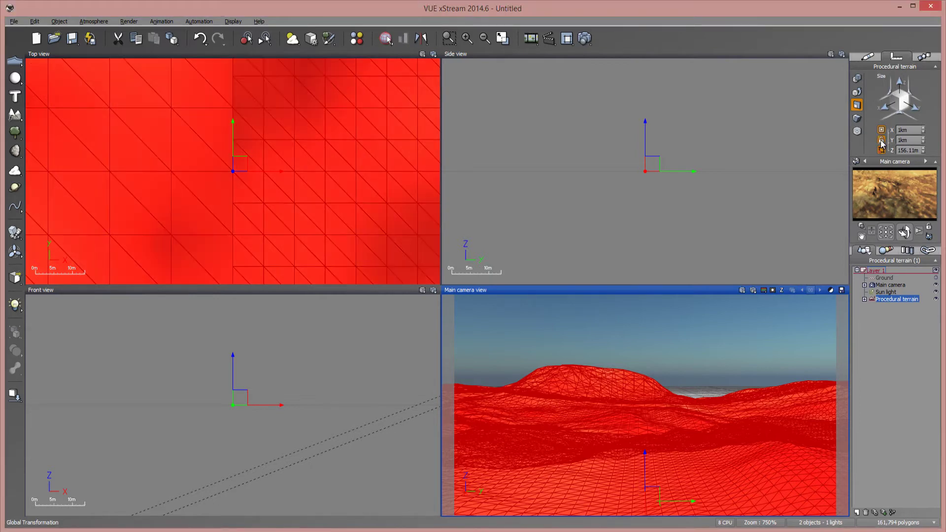
double_click(911, 140)
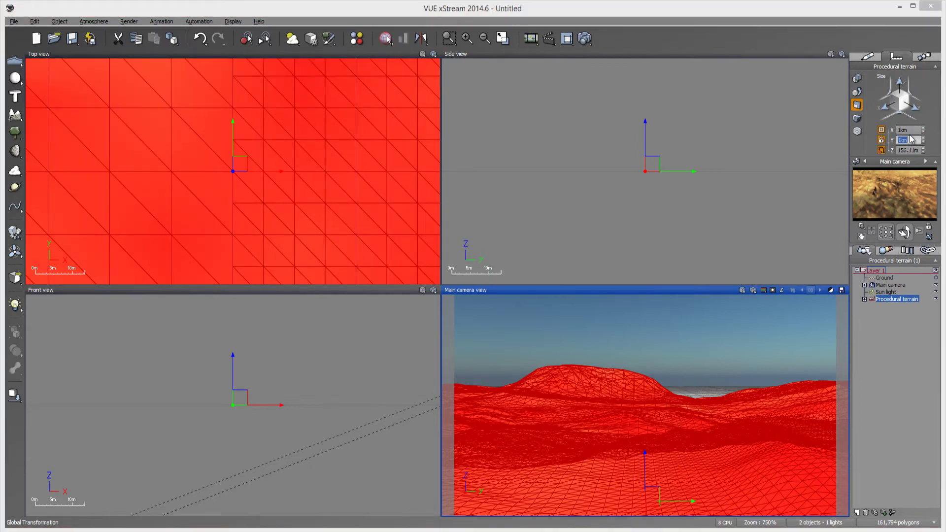
text(10km)
key(Return)
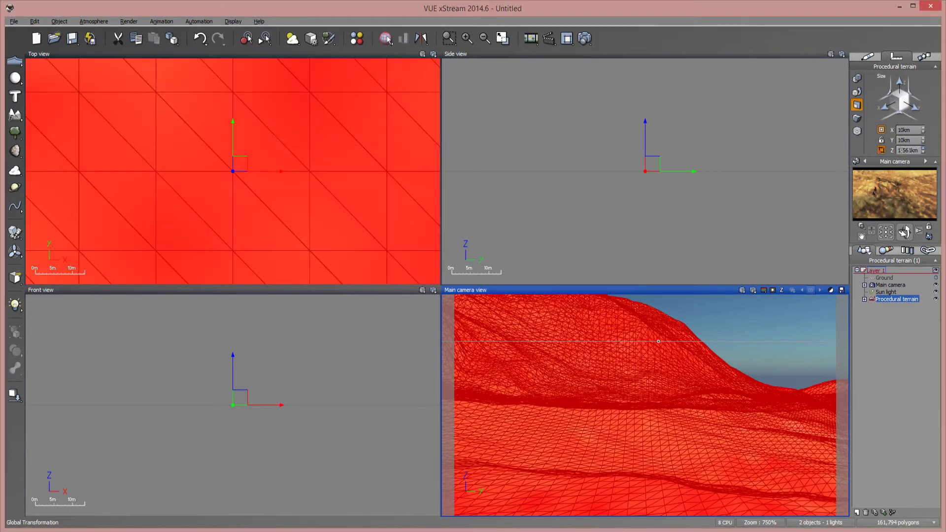
Step: Set the procedural terrain's Z size to 2565 and deselect it to view the whole terrain through the main camera
double_click(909, 151)
text(2565)
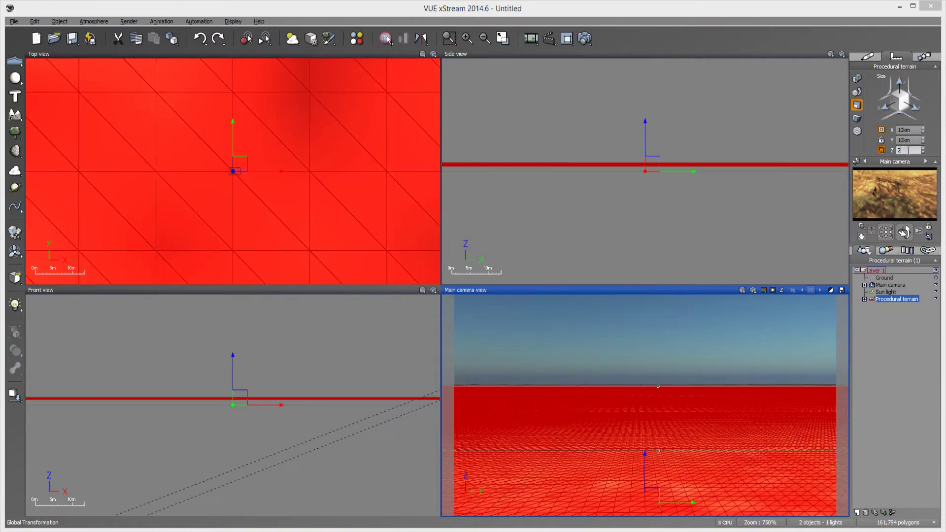
click(897, 312)
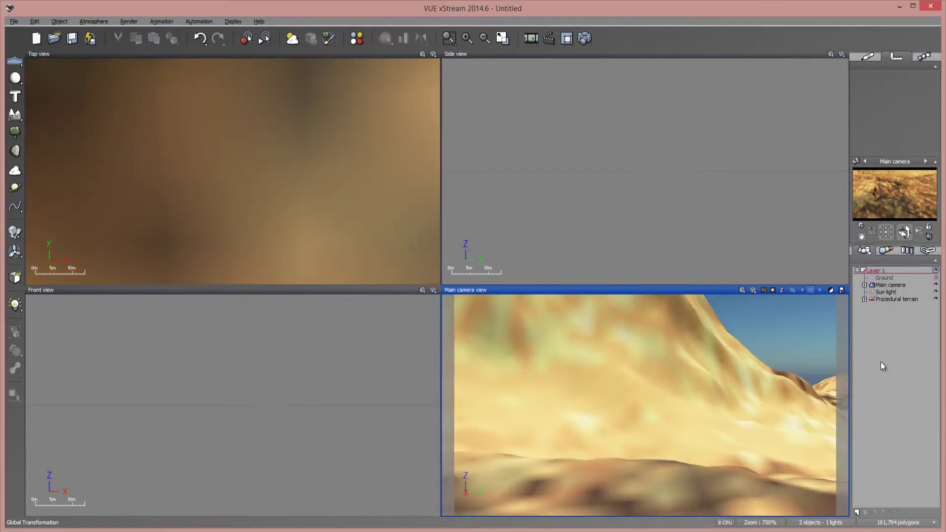
mouse_move(872, 230)
mouse_down()
mouse_move(905, 230)
mouse_move(872, 232)
mouse_up()
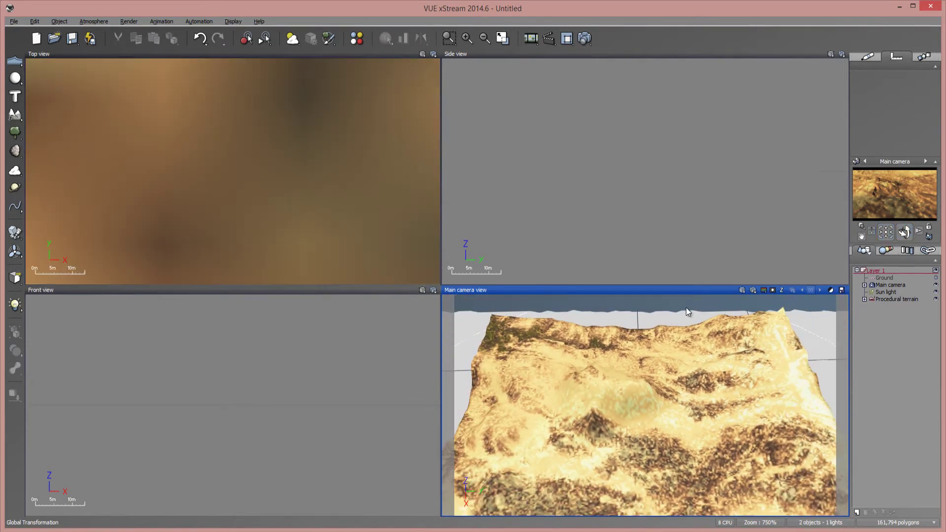
Step: Set the Megadiffuse color map's image scale to 1300 in both X and Y on the procedural terrain's material
right_drag(634, 397, 656, 402)
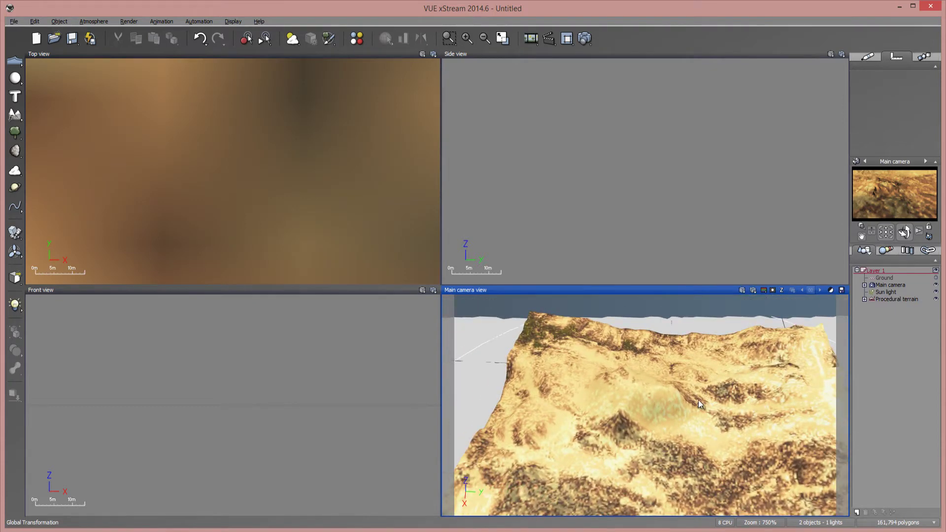
right_drag(582, 350, 626, 336)
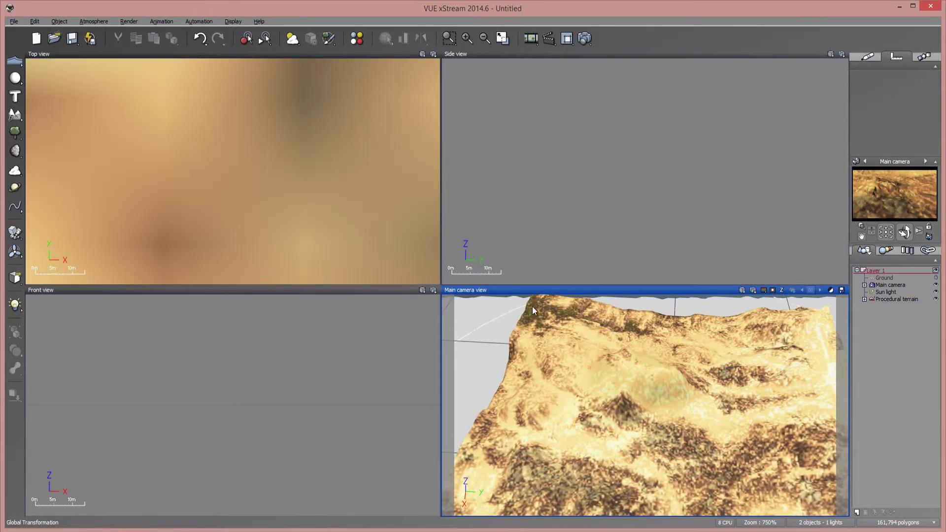
click(894, 300)
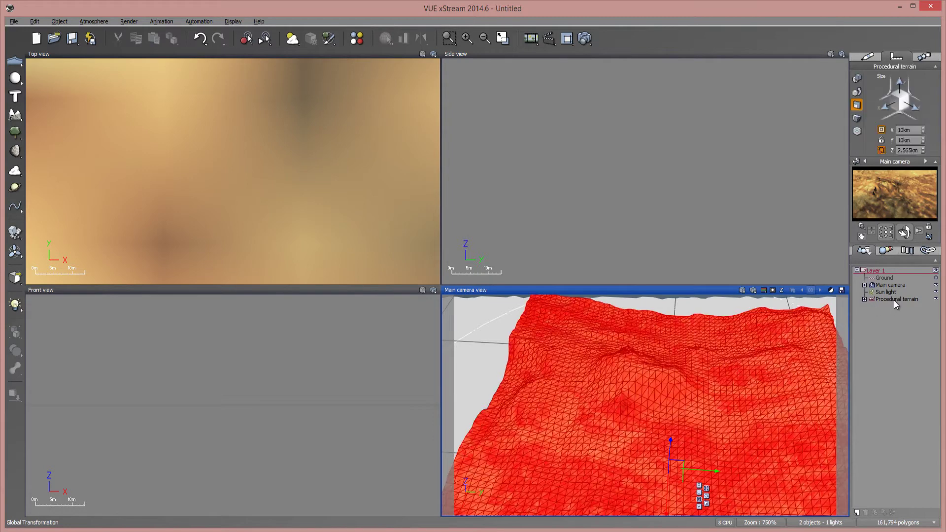
click(867, 56)
double_click(901, 93)
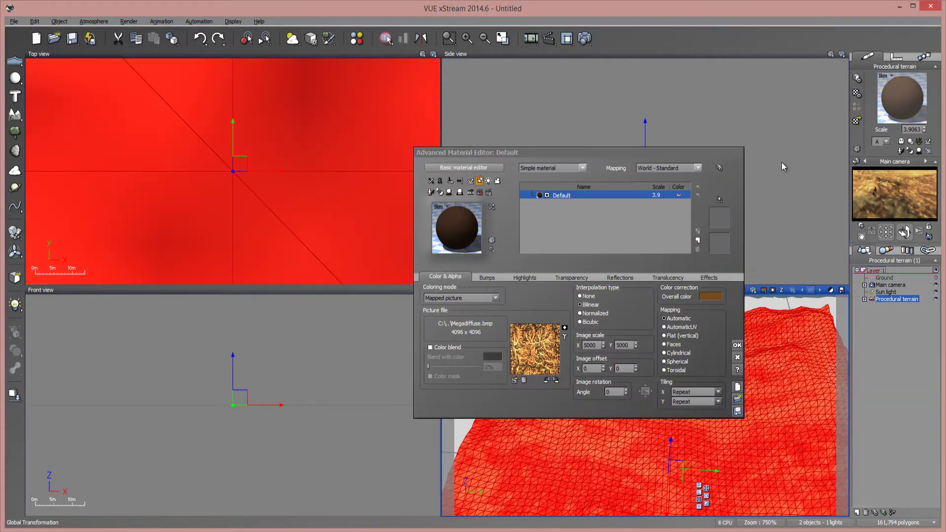
click(597, 344)
text(1300)
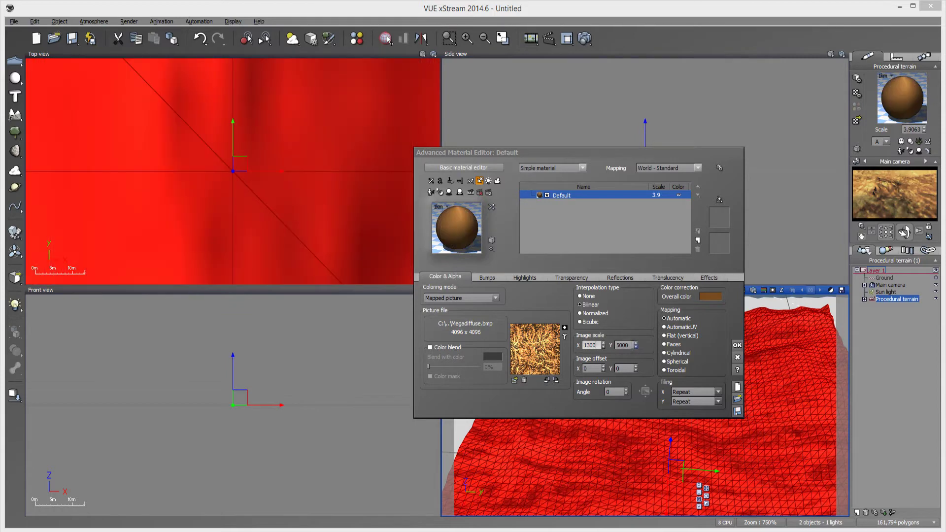
double_click(631, 345)
text(1300)
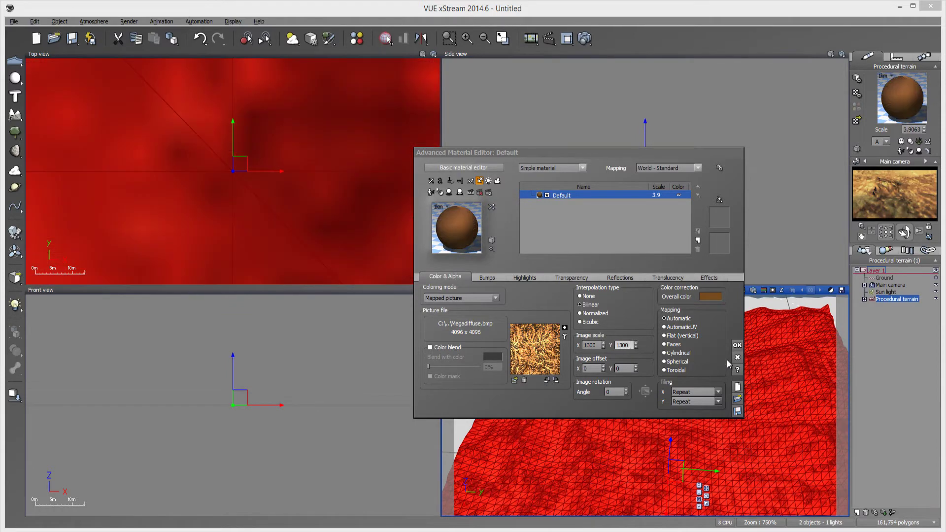
click(737, 345)
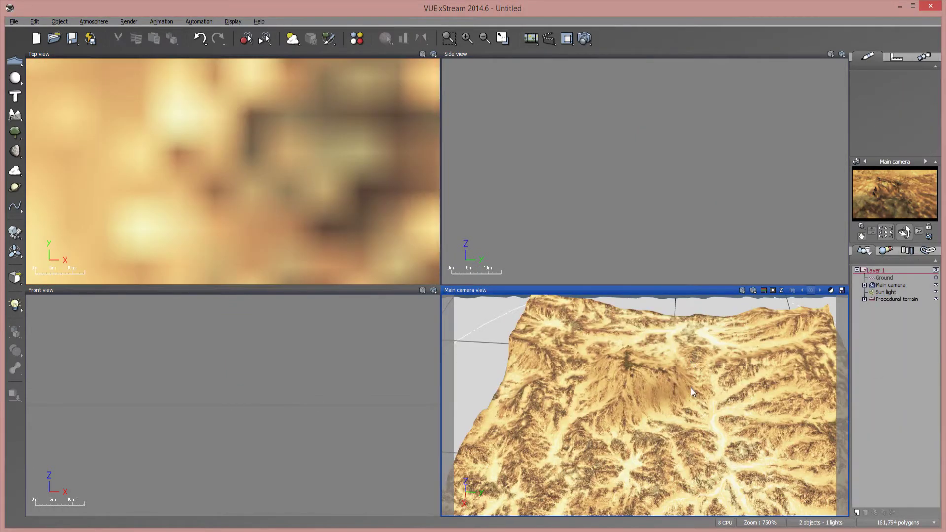
Step: Set the Megadiffuse color map's image scale to 1 in both X and Y on the terrain material and deselect the terrain
drag(872, 232, 907, 232)
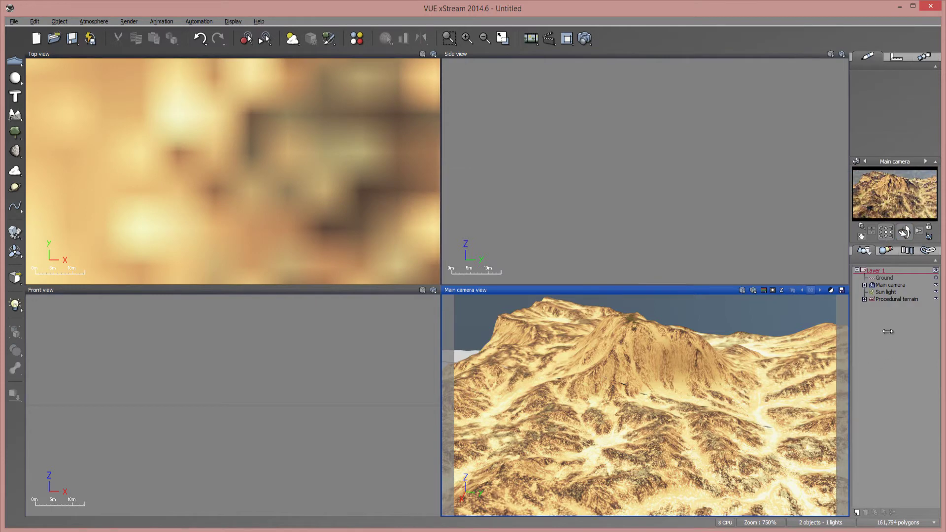
right_drag(653, 381, 663, 389)
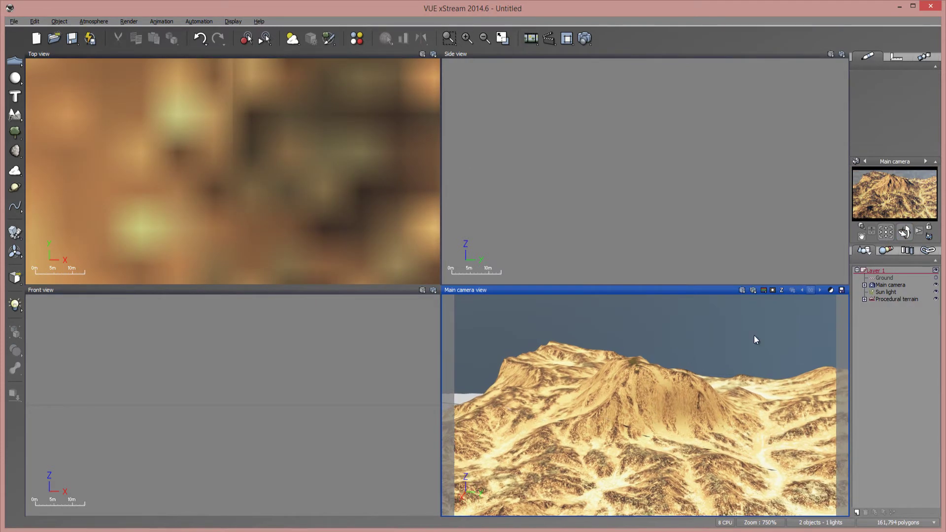
drag(905, 231, 905, 261)
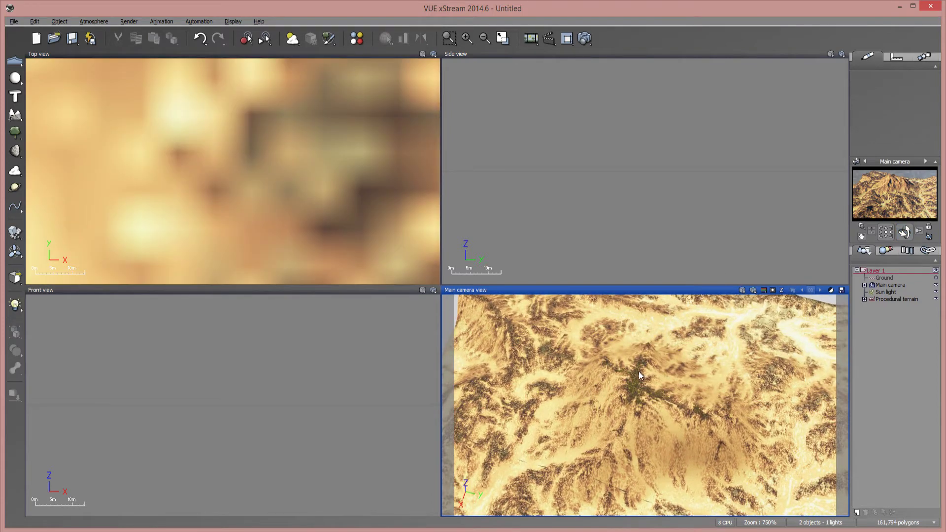
drag(905, 233, 905, 202)
click(893, 300)
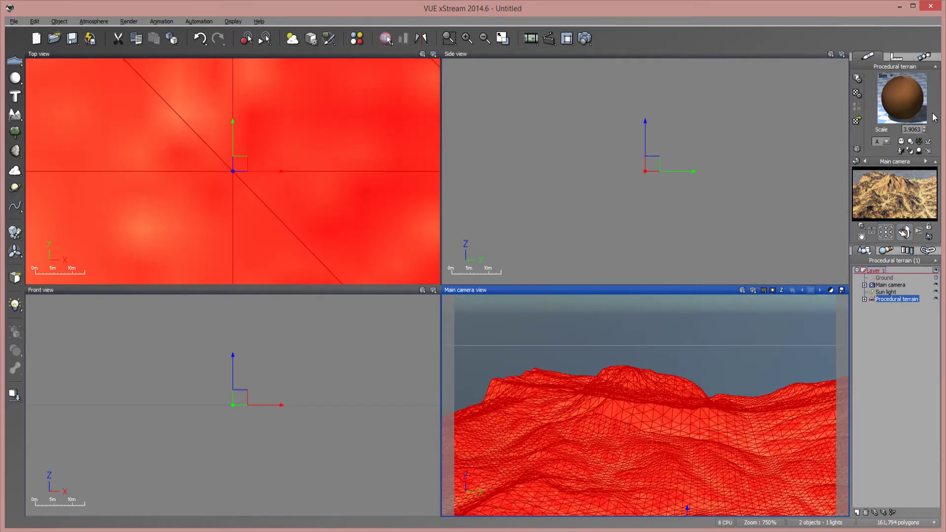
double_click(916, 111)
click(594, 347)
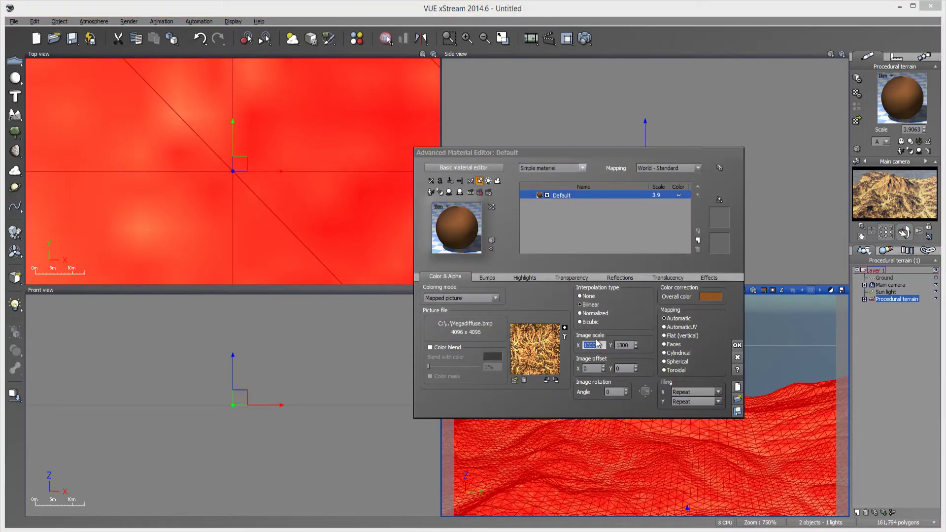
text(1)
click(623, 344)
text(1)
click(737, 345)
click(890, 404)
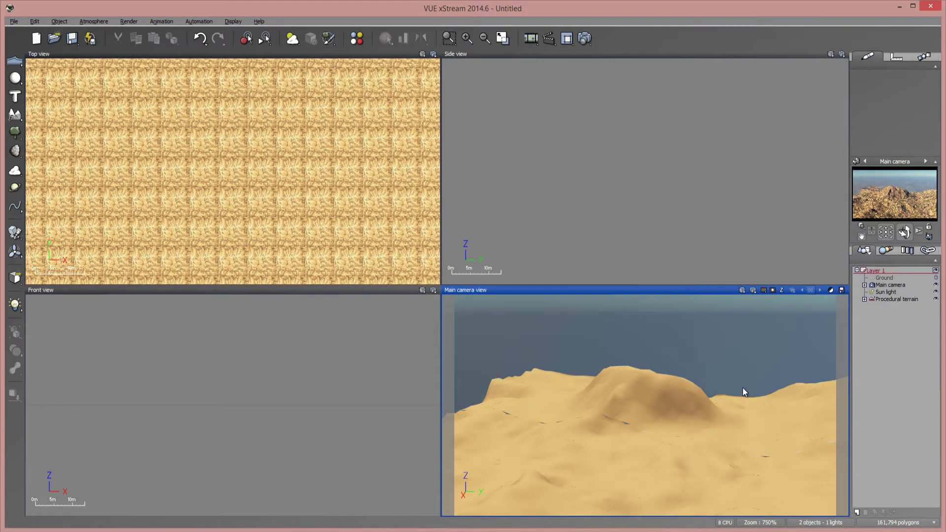
Step: Change the terrain material's mapping to Object - Parametric and accept the material changes
right_drag(696, 398, 666, 385)
mouse_move(595, 405)
right_down()
mouse_move(577, 383)
mouse_move(610, 401)
right_up()
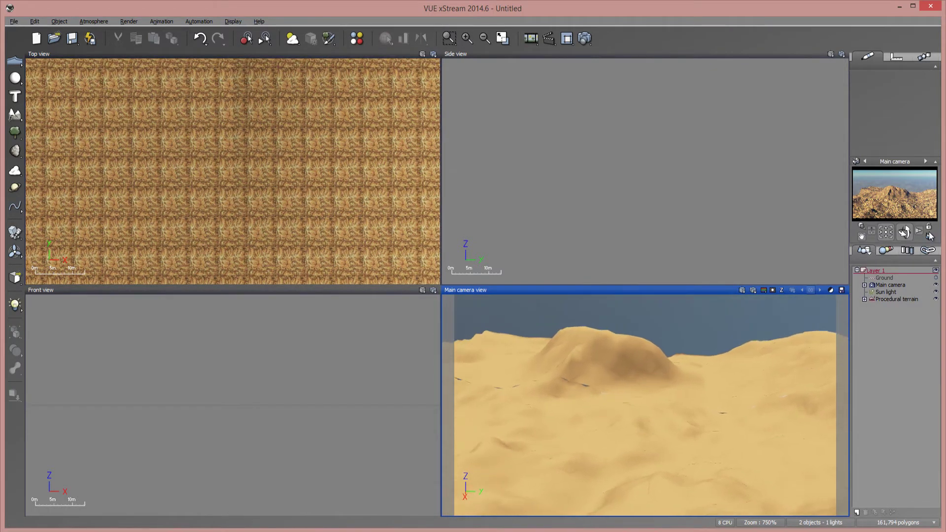
click(908, 298)
double_click(901, 99)
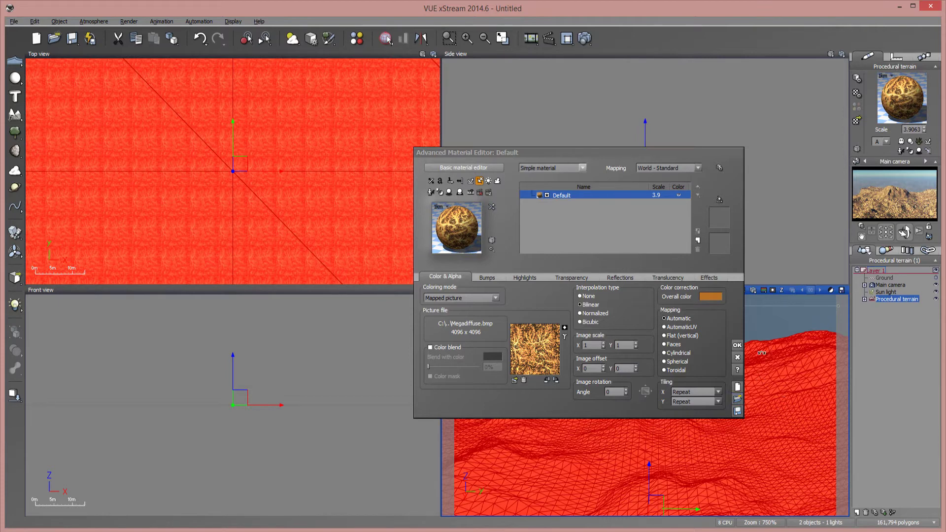
click(665, 168)
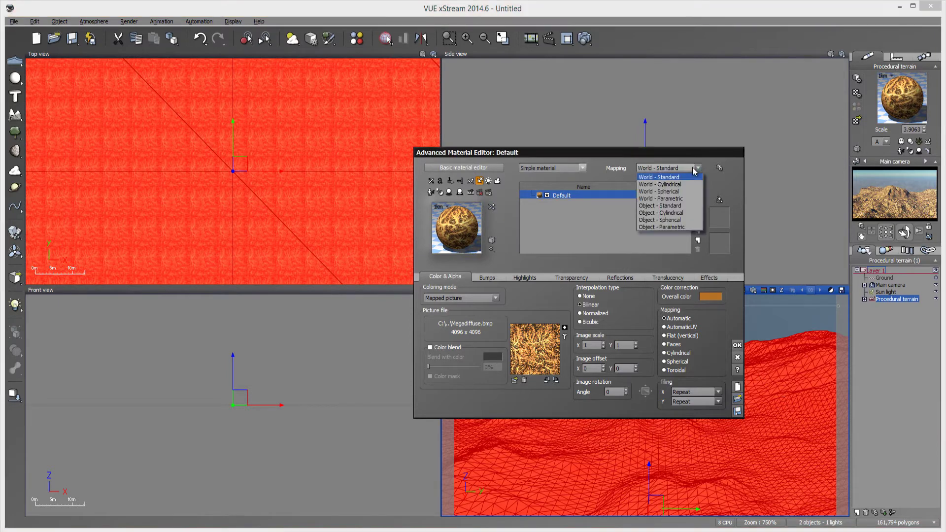
click(674, 230)
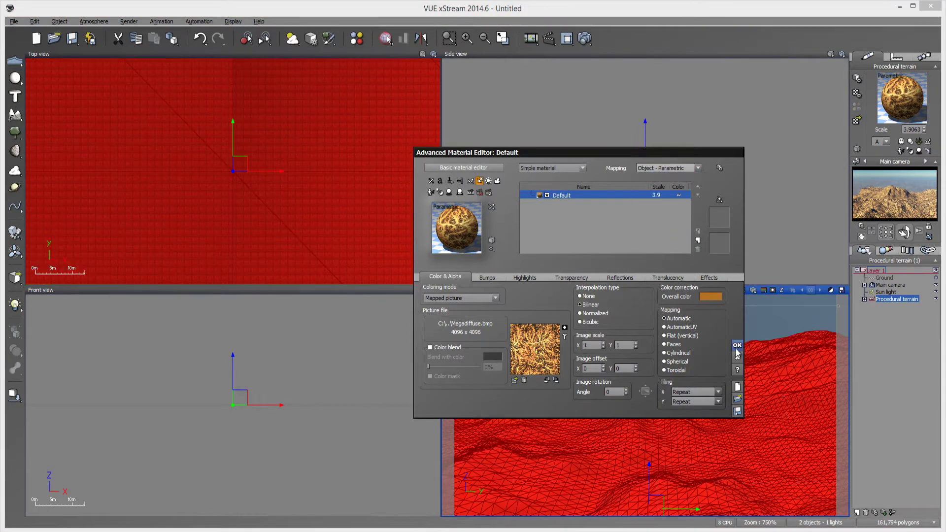
click(737, 345)
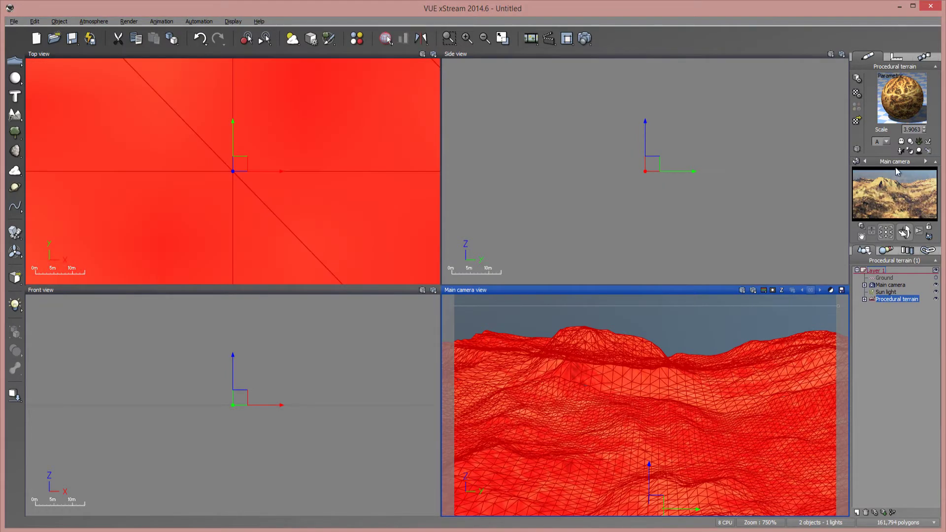
Step: Set the Default material's scale to 1, accept the change and deselect the procedural terrain
double_click(919, 91)
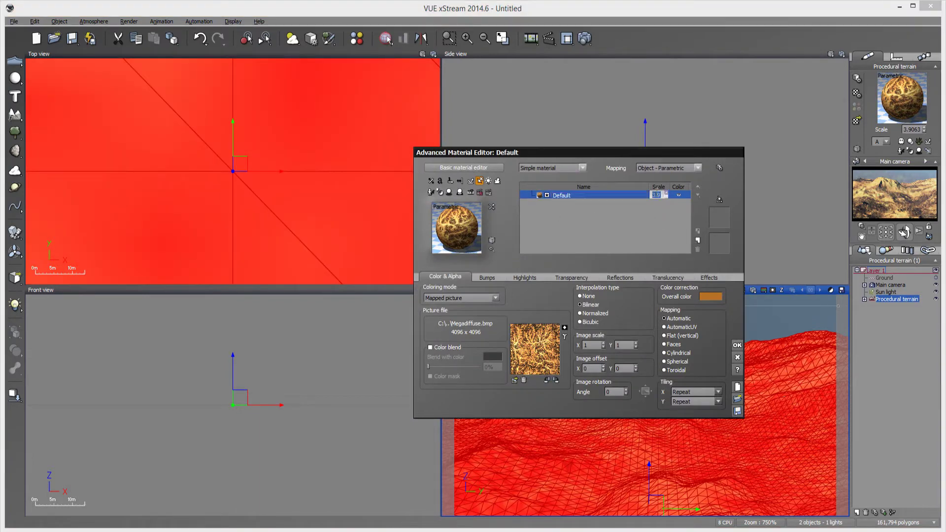
key(Return)
click(734, 344)
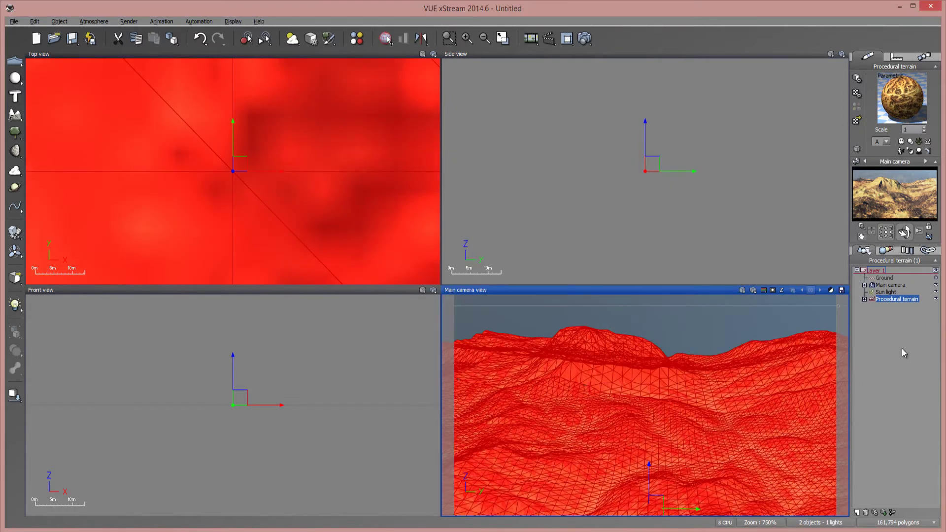
click(735, 324)
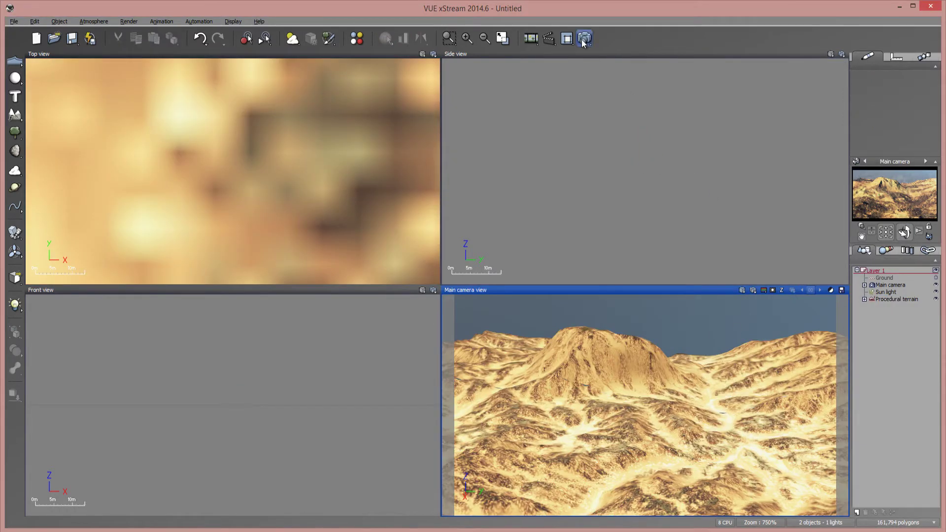
Step: Render the main camera view to inspect the textured terrain, and close the render display
click(266, 35)
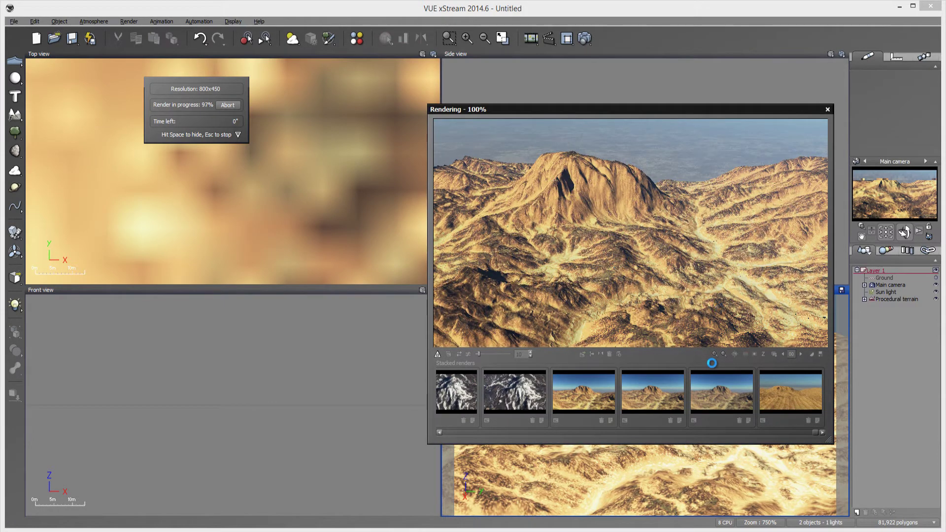
click(663, 222)
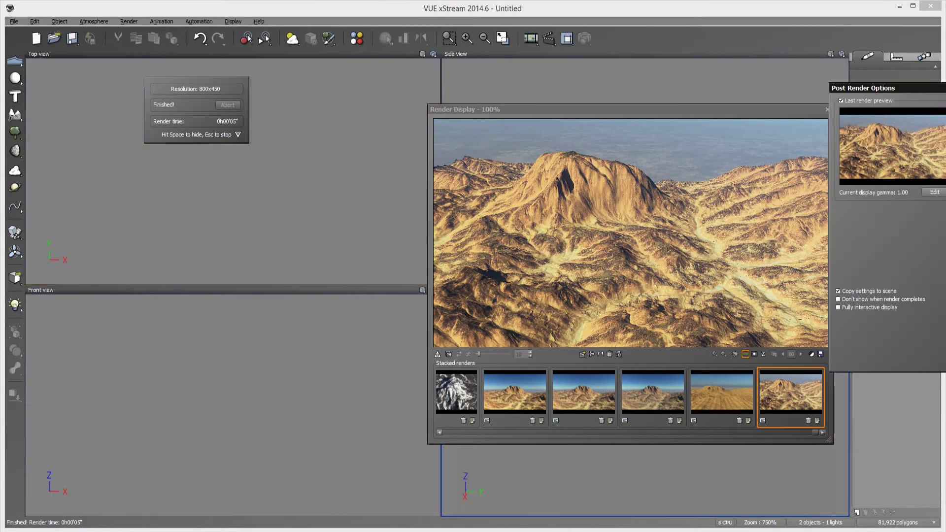
click(602, 270)
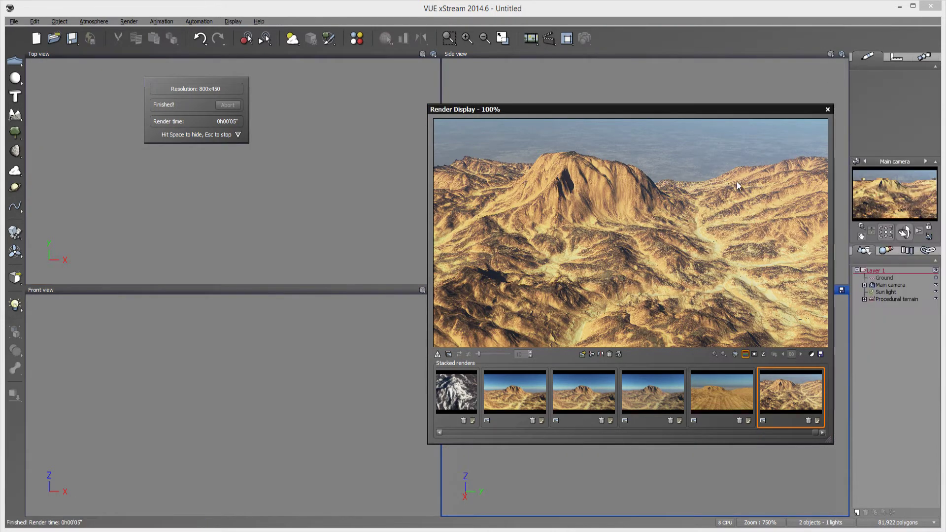
click(827, 109)
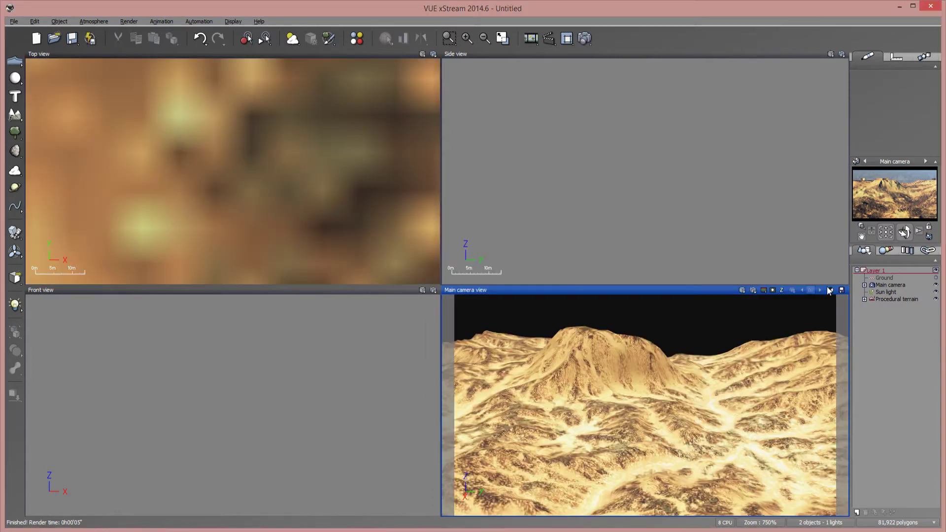
Step: Reframe the mountain in the main camera and convert the procedural terrain's Default material to a mixed material
drag(872, 230, 705, 376)
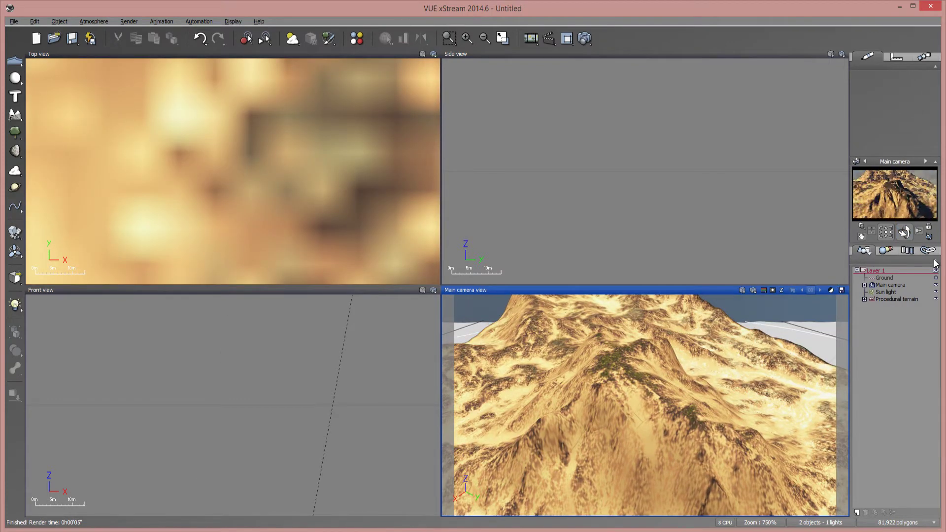
drag(904, 231, 904, 177)
drag(904, 232, 905, 287)
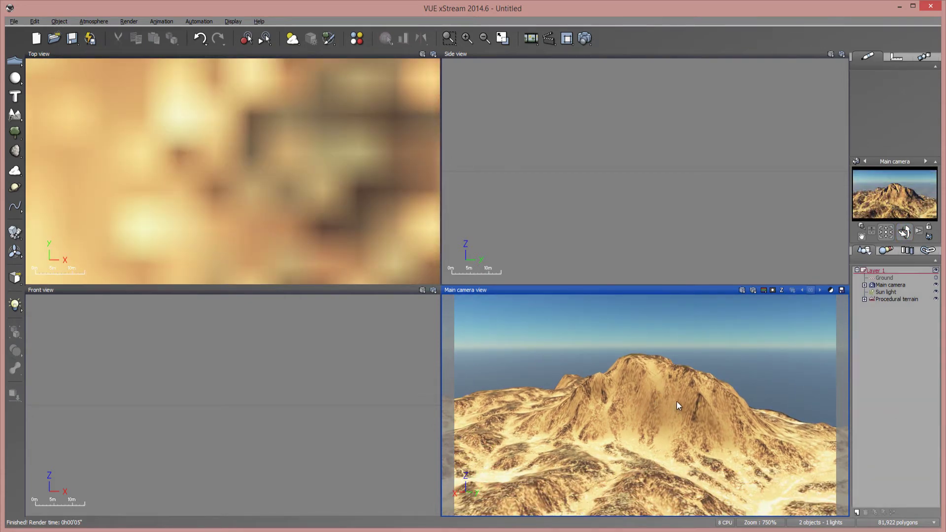
right_drag(690, 401, 659, 381)
click(897, 300)
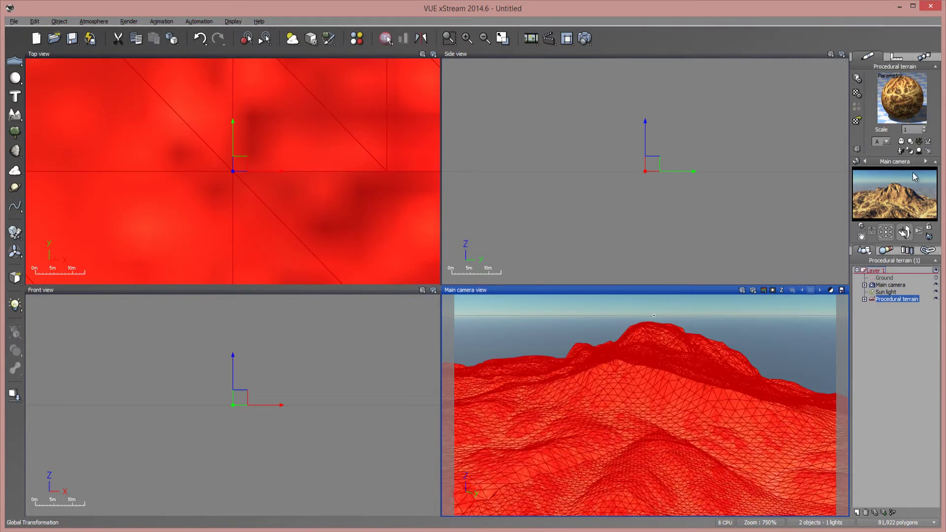
double_click(902, 97)
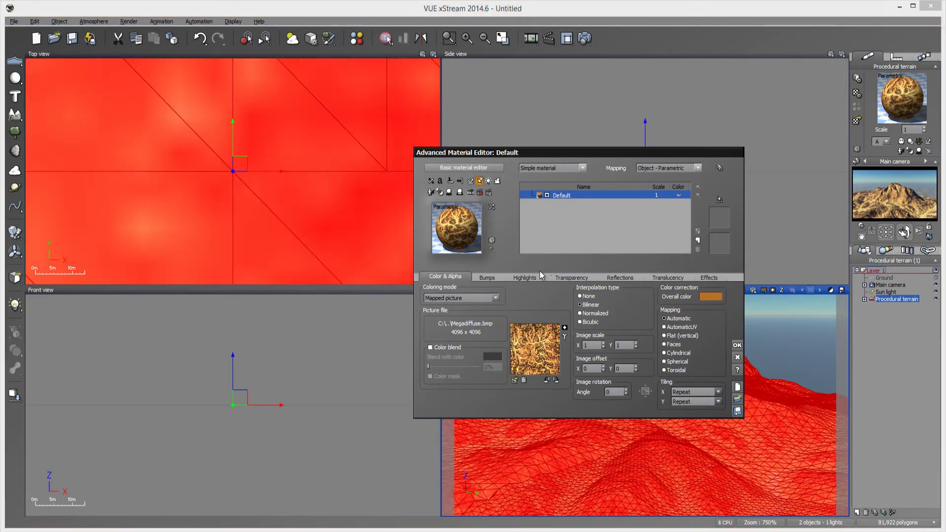
click(571, 169)
click(567, 182)
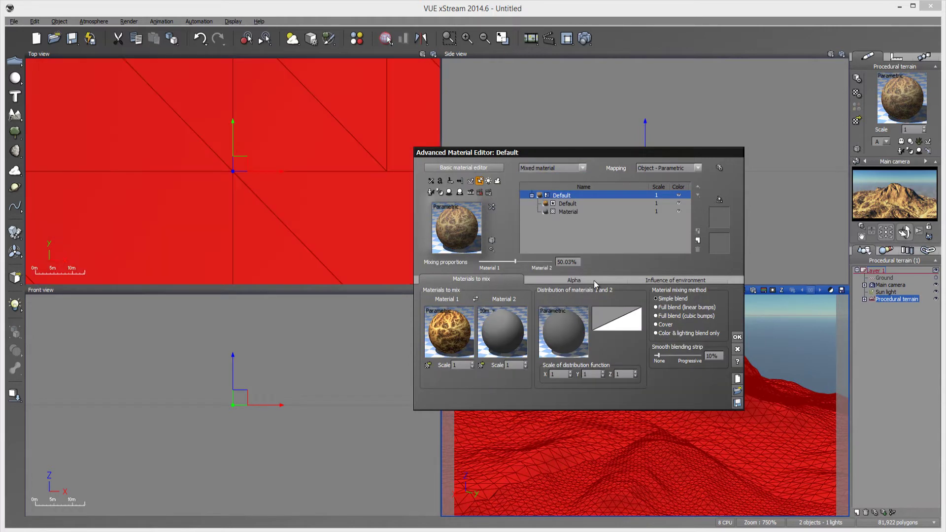
Step: Edit the mixed material's distribution function and add a projected texture map node connected to the distribution output
right_click(568, 327)
click(587, 333)
click(778, 228)
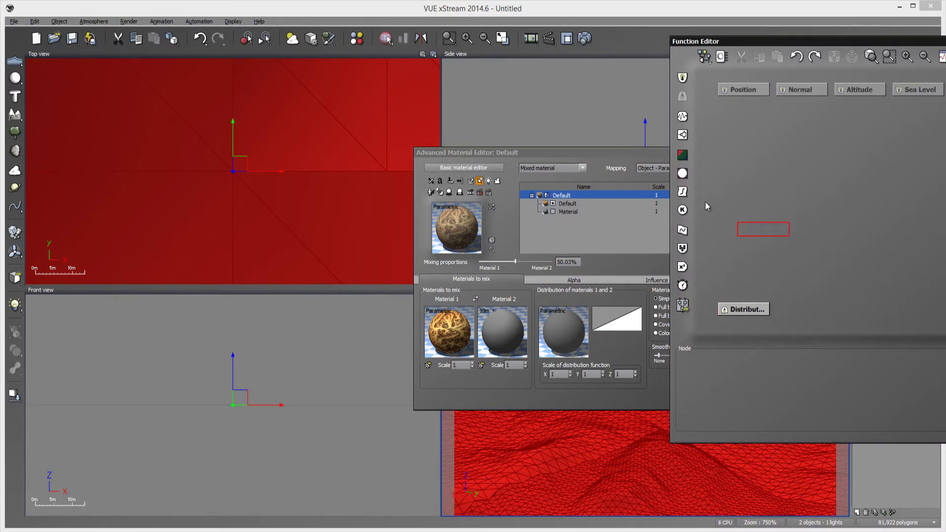
click(683, 173)
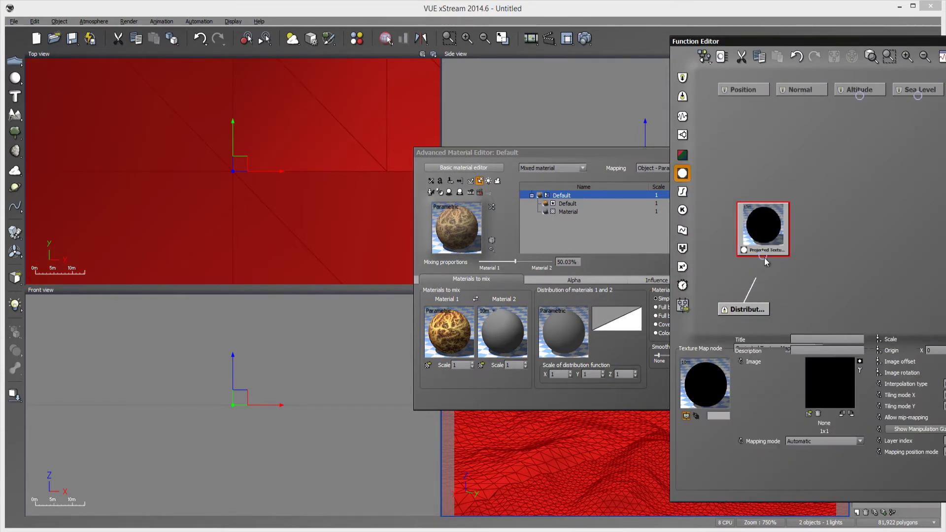
drag(769, 251, 771, 251)
click(781, 261)
Step: Load the Erosion1 picture from the Ashina'alaca folder as the projected texture map node's image
click(809, 413)
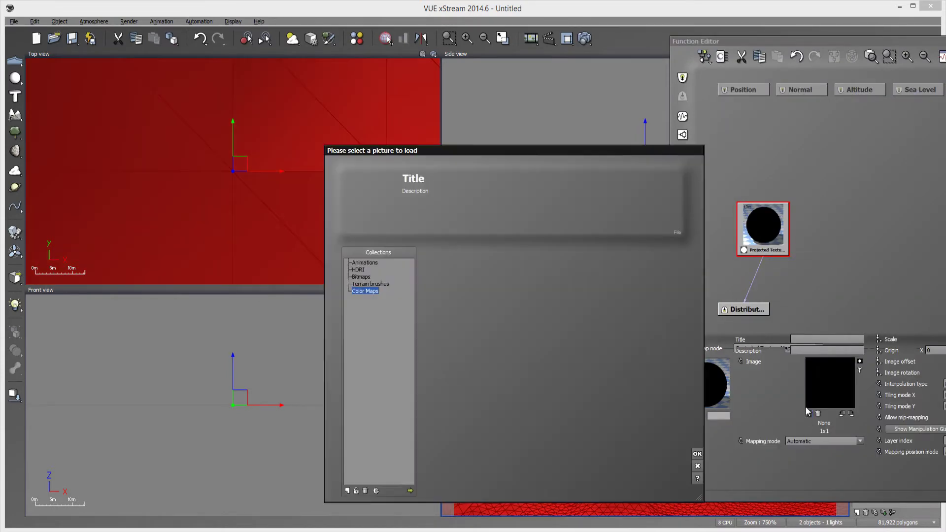
click(411, 491)
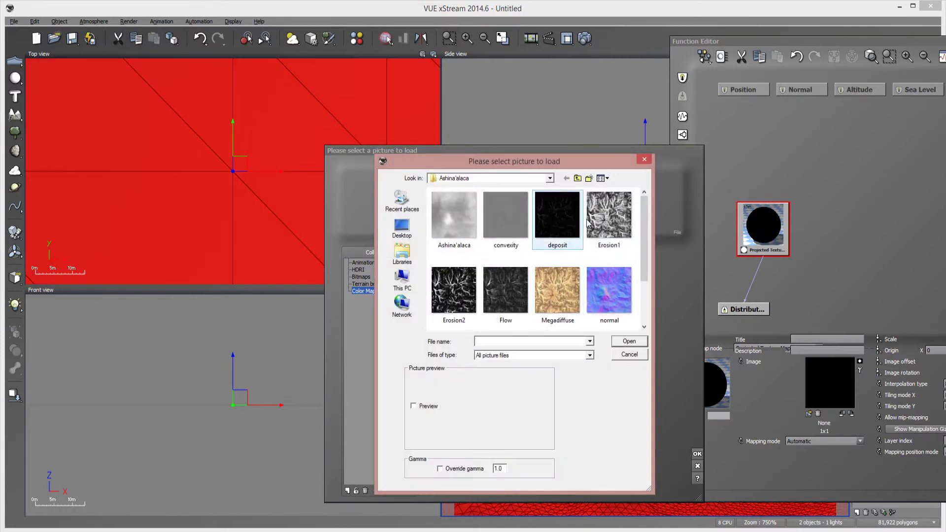
double_click(628, 221)
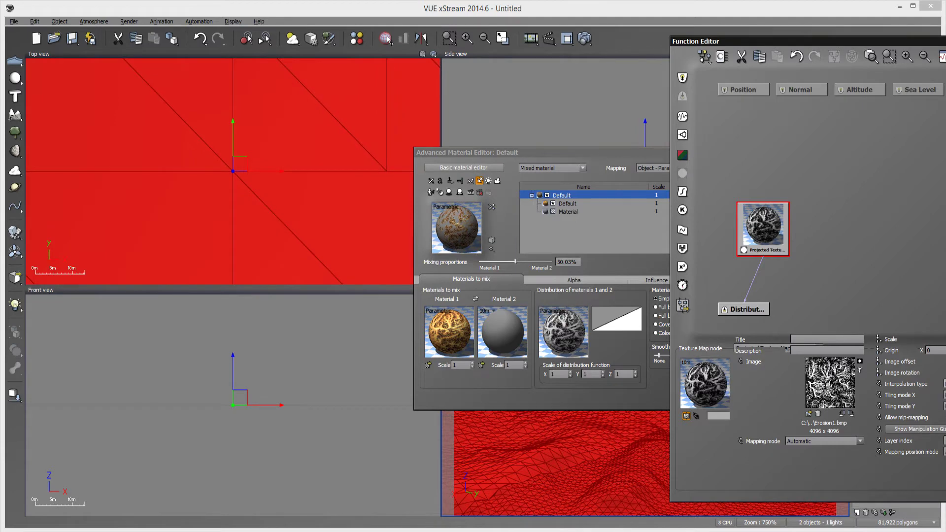
Step: Accept the Erosion1 distribution function and choose Object - Parametric mapping for the top-level mixed material
key(Return)
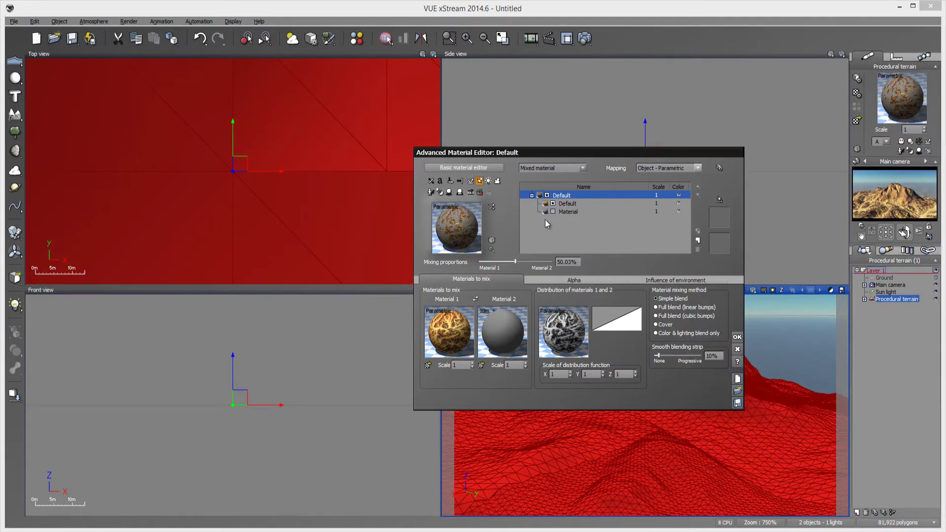
click(567, 211)
click(573, 203)
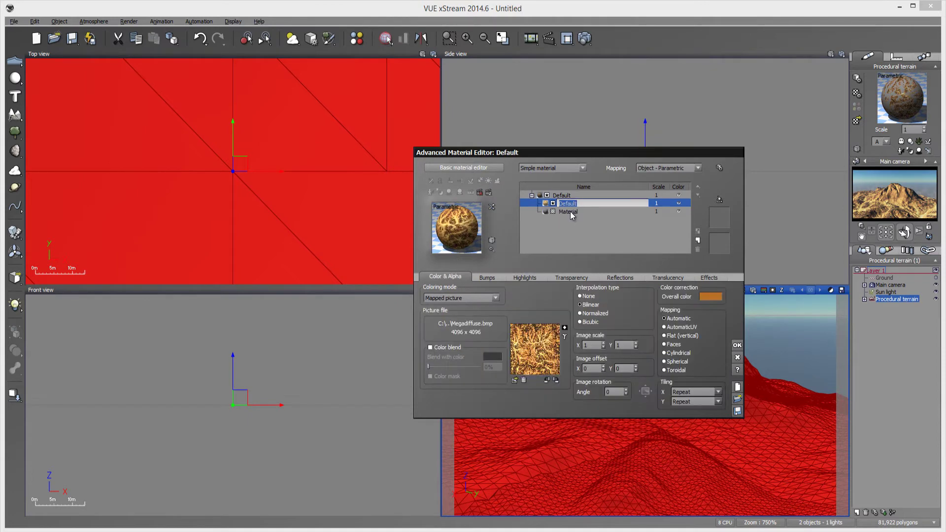
click(568, 196)
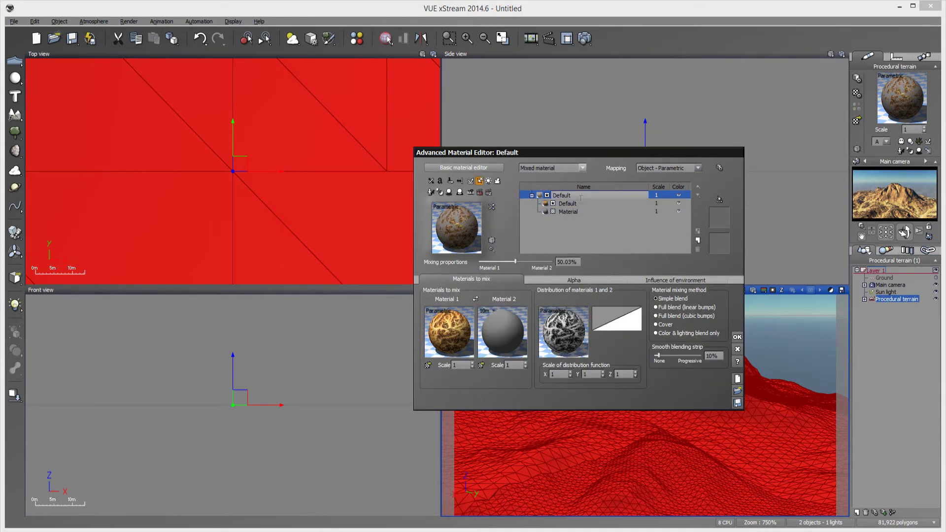
click(532, 196)
click(565, 196)
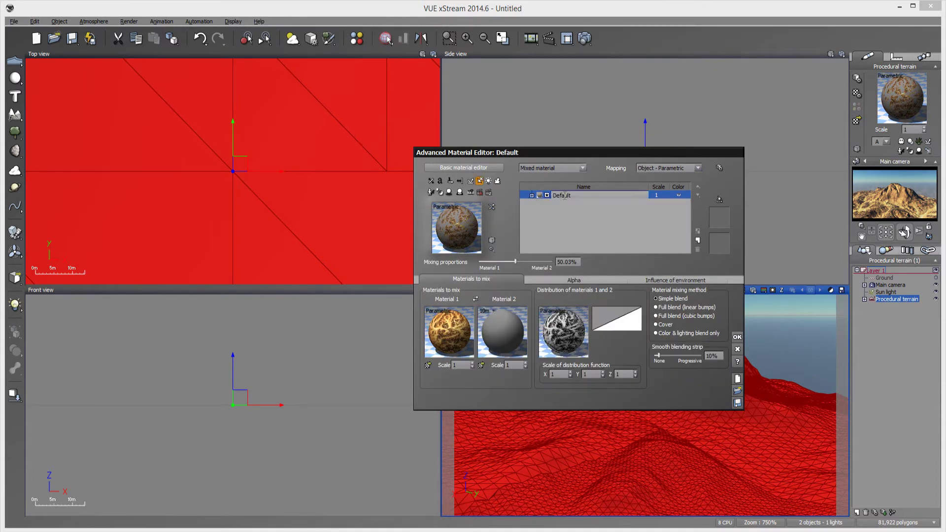
click(532, 196)
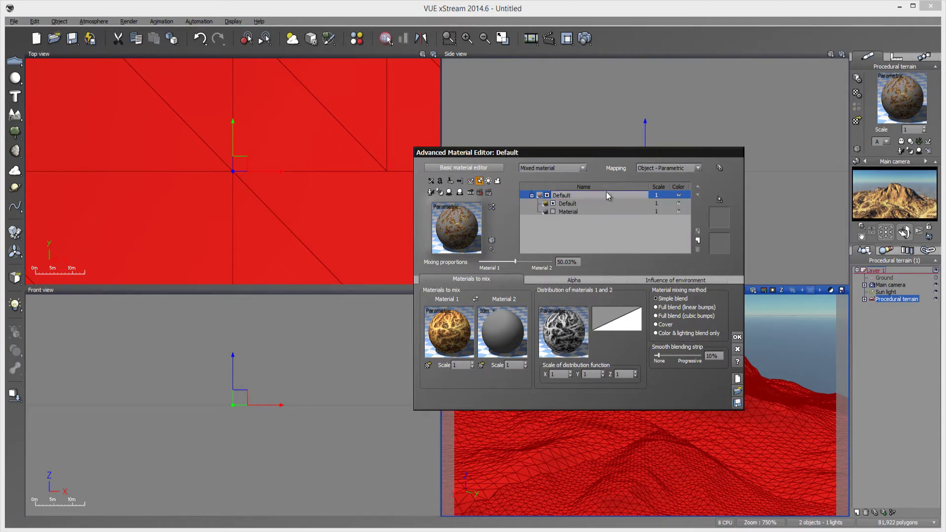
click(700, 168)
click(679, 228)
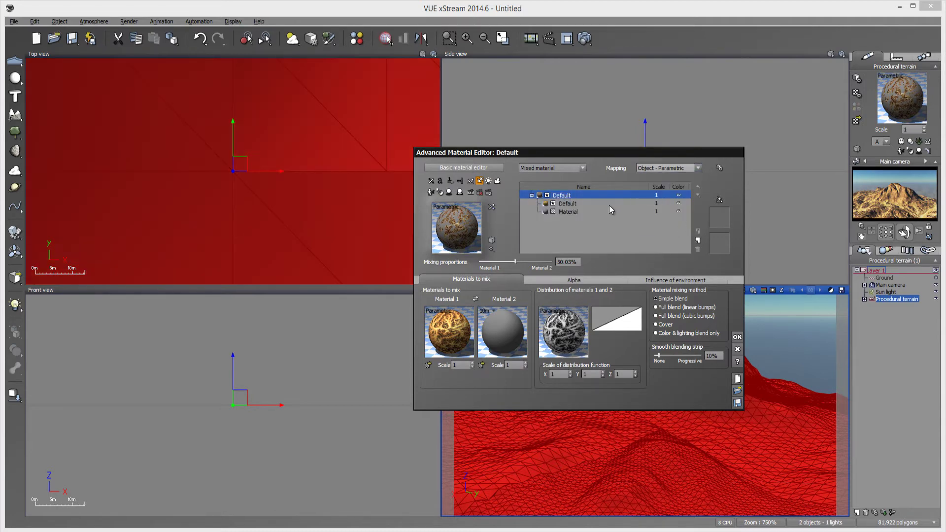
Step: Try World - Standard mapping on the Default sub-material and return it to Object - Parametric
click(580, 204)
click(698, 168)
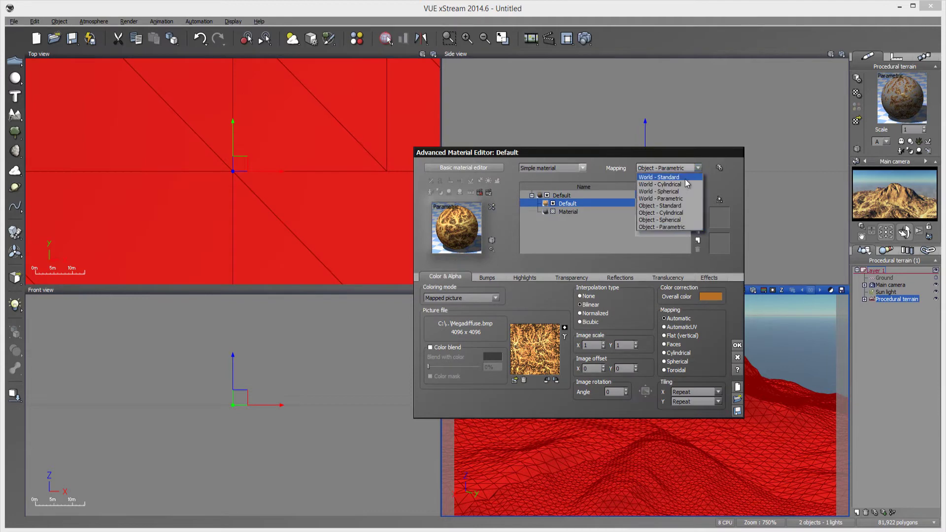
click(685, 178)
click(912, 359)
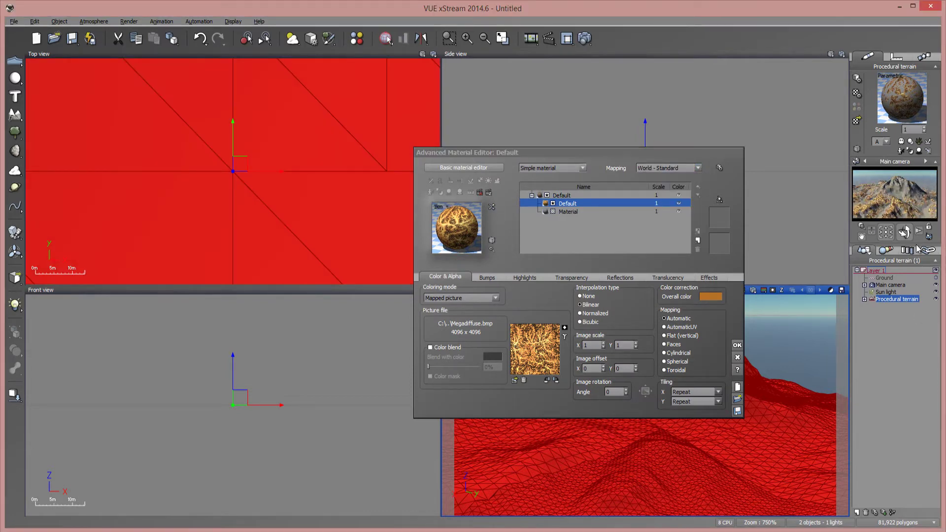
click(691, 171)
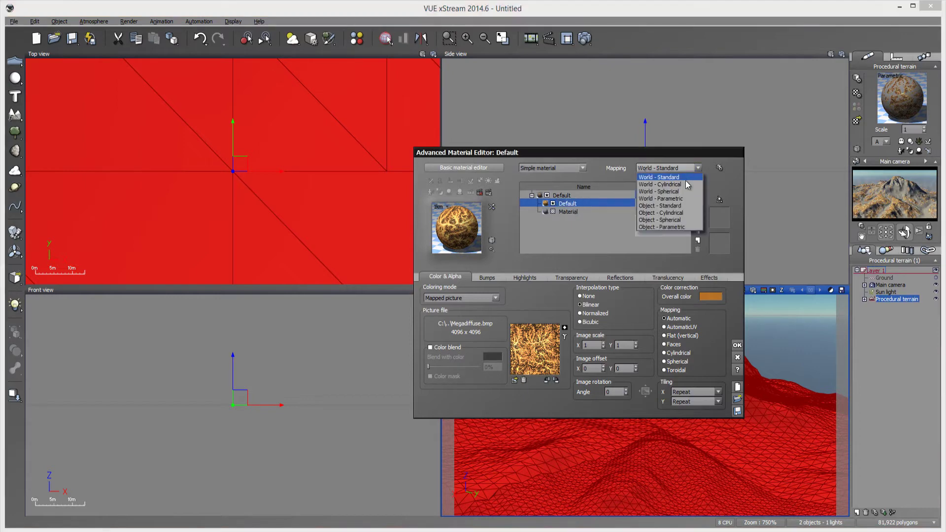
click(676, 227)
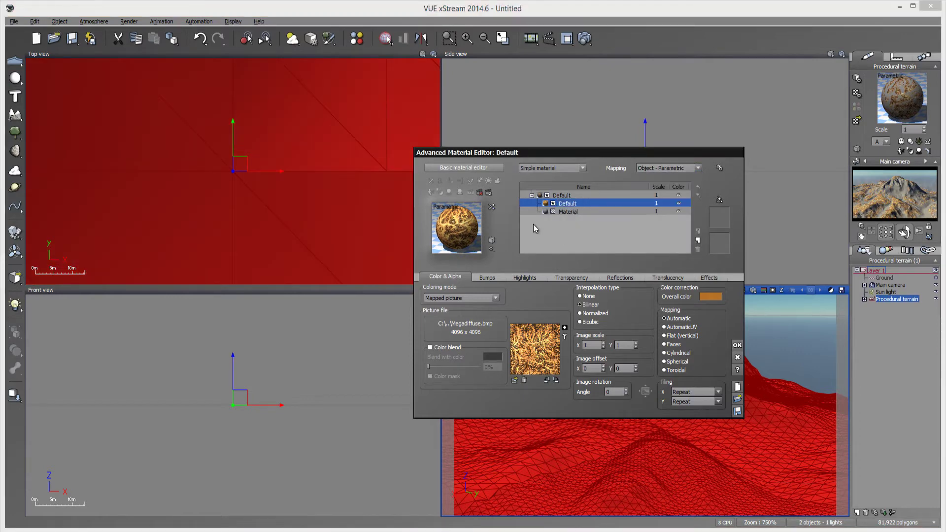
Step: Set the mapping of the second sub-material, Material, to Object - Parametric and check the mixed material's layers
click(567, 212)
click(701, 167)
click(682, 227)
click(566, 194)
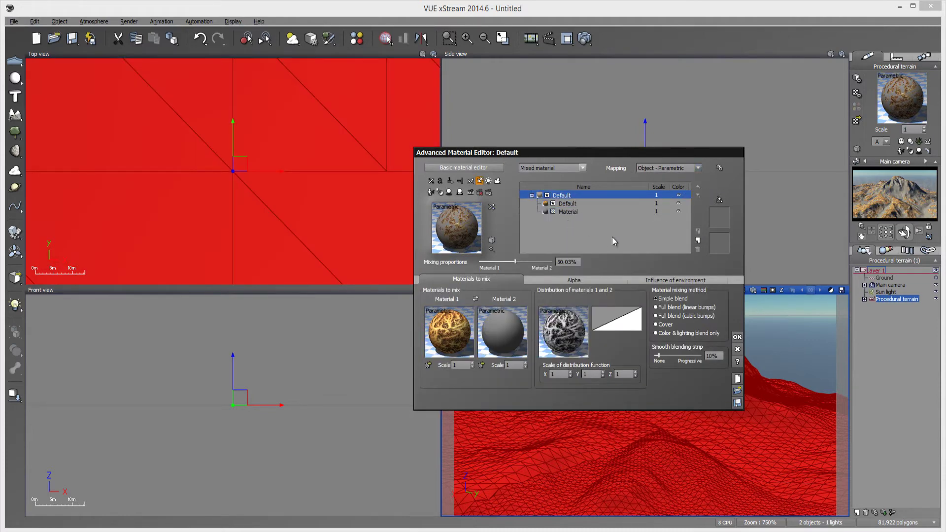
click(905, 227)
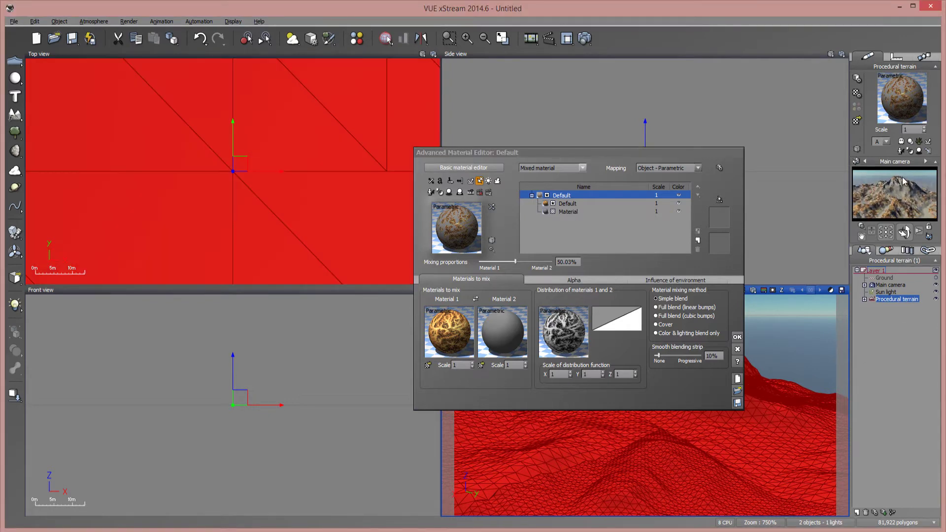
click(567, 203)
click(578, 212)
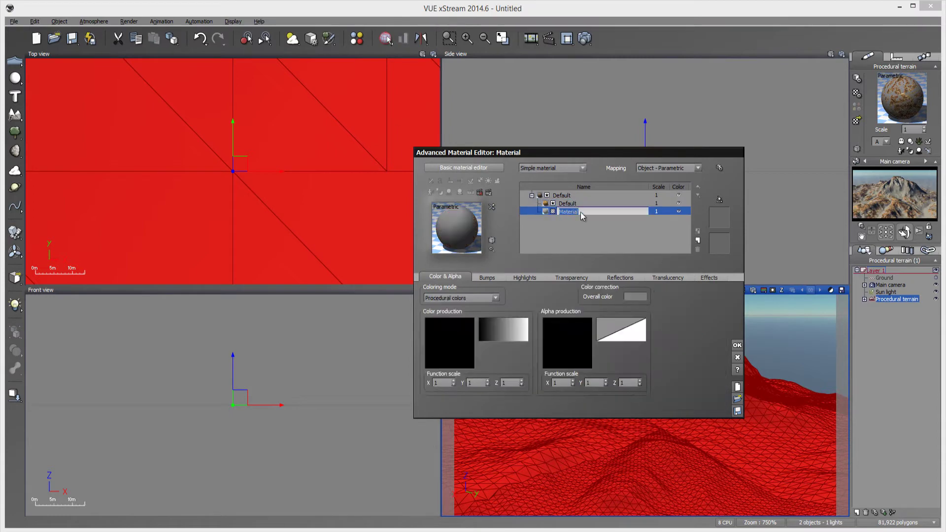
Step: Accept the mixed material, render the main camera view, and close the render display
click(737, 345)
click(585, 40)
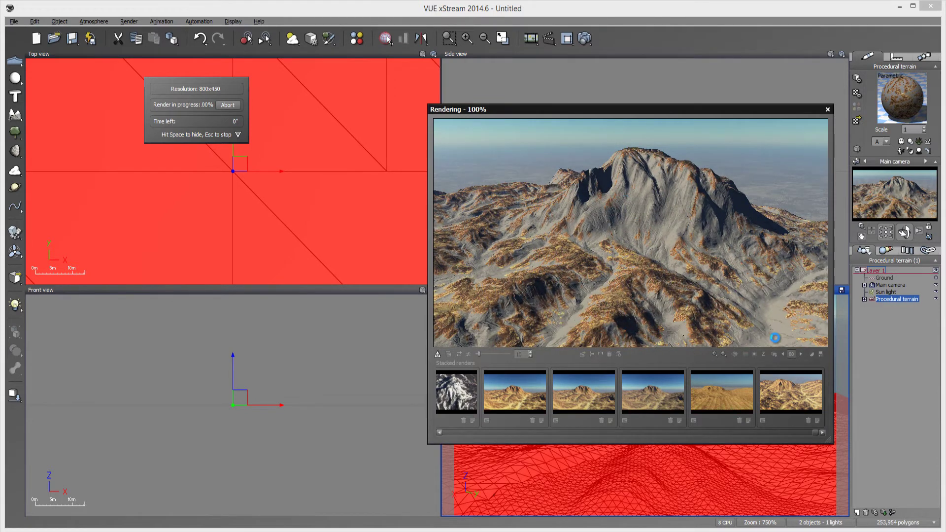
click(722, 322)
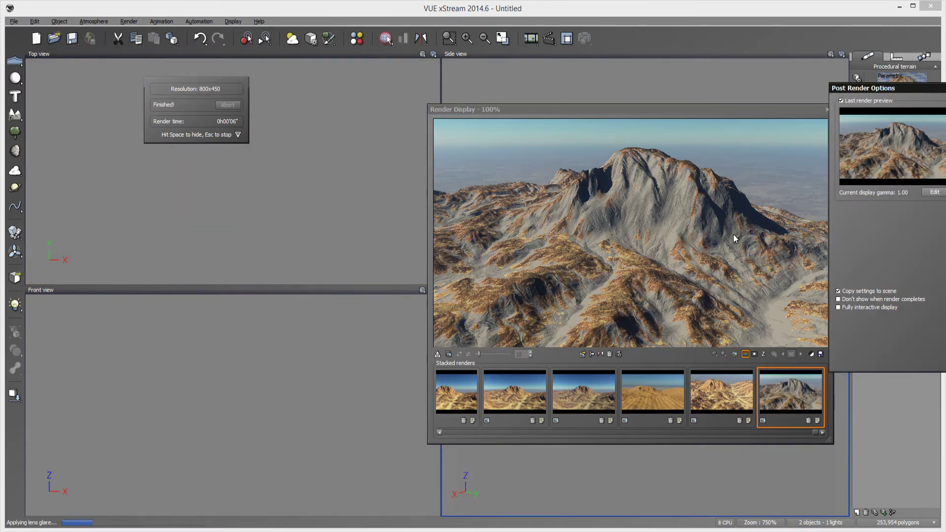
click(827, 111)
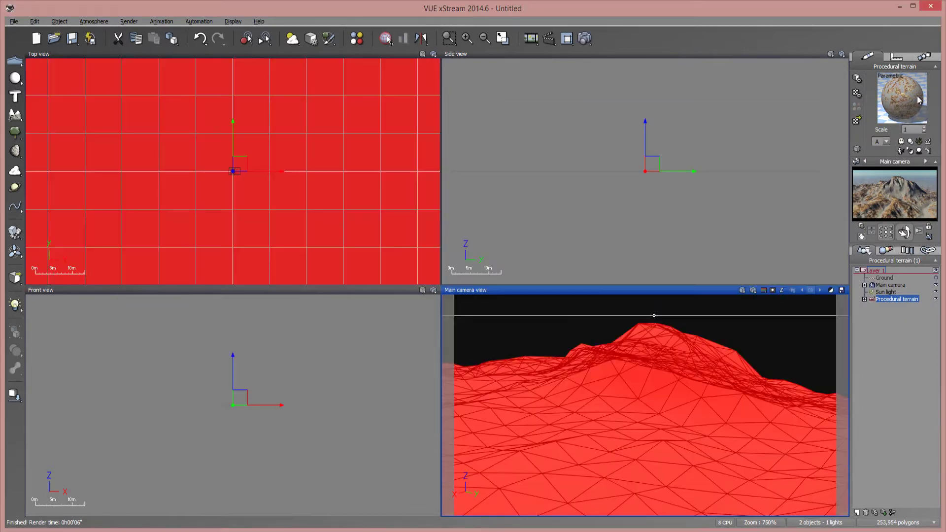
Step: Reopen the procedural terrain's mixed material and set its mixing proportions to about 39.29%
double_click(908, 100)
drag(516, 263, 520, 263)
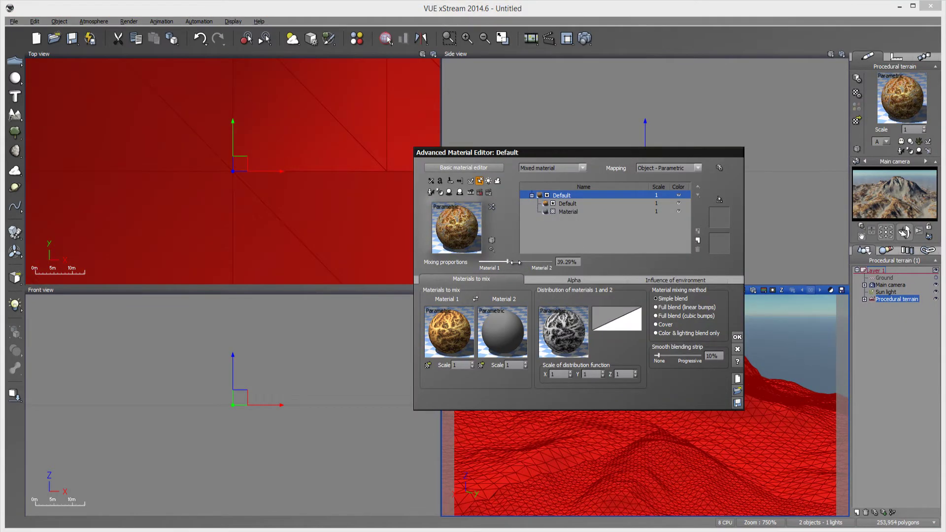
click(910, 185)
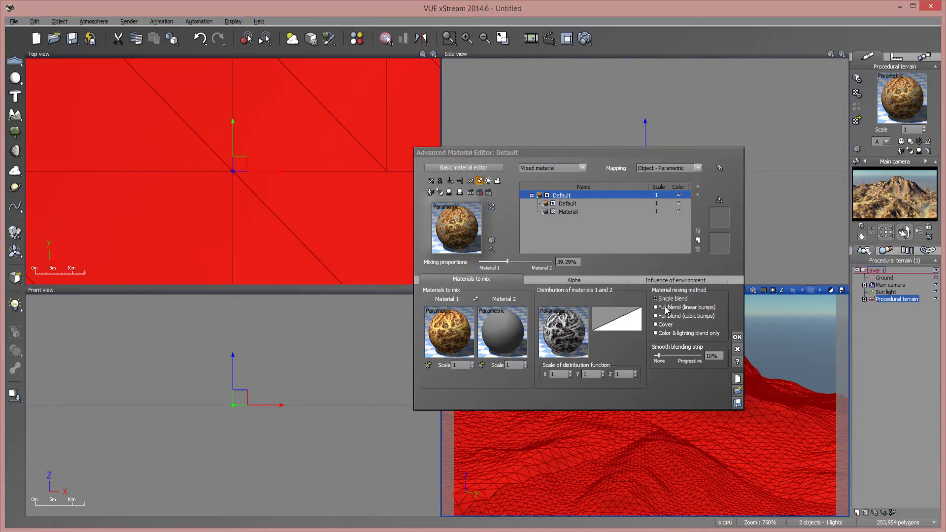
Step: Render the main camera view to check the new mixing proportions and accept the material settings
click(585, 38)
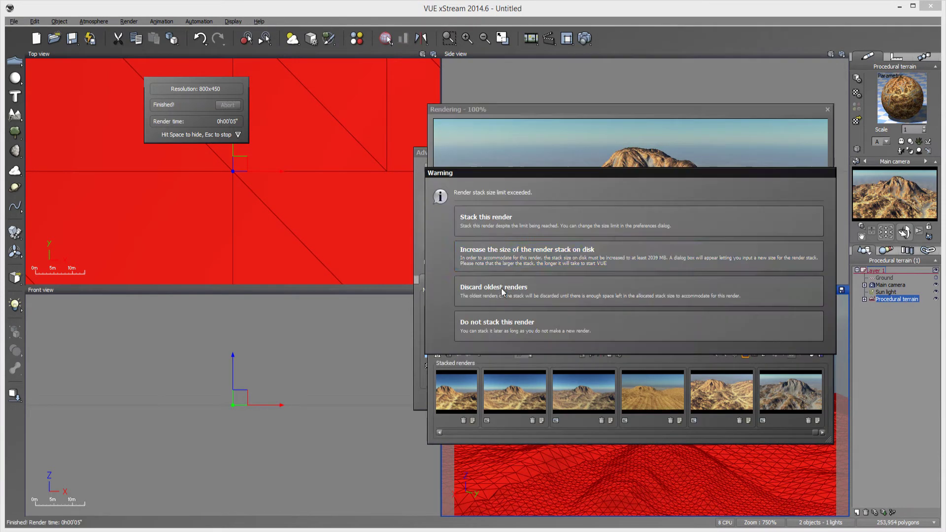
click(616, 227)
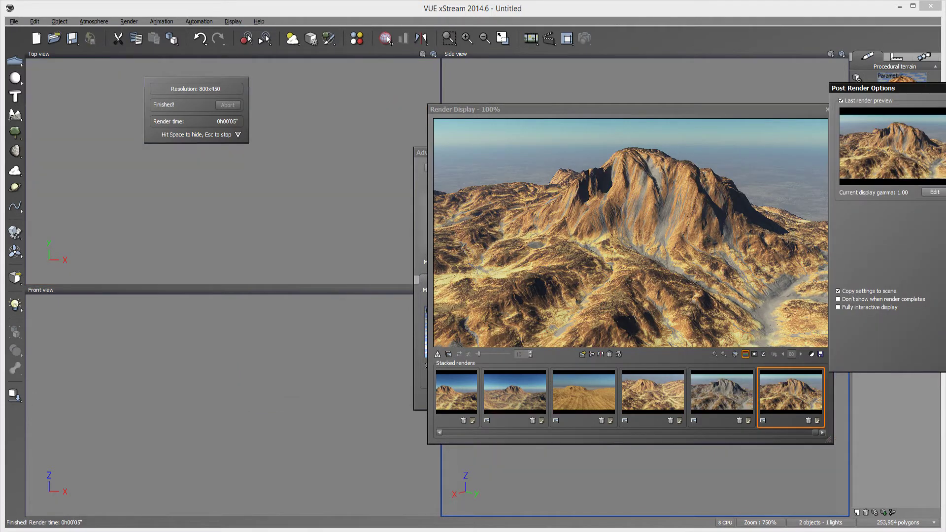
click(827, 109)
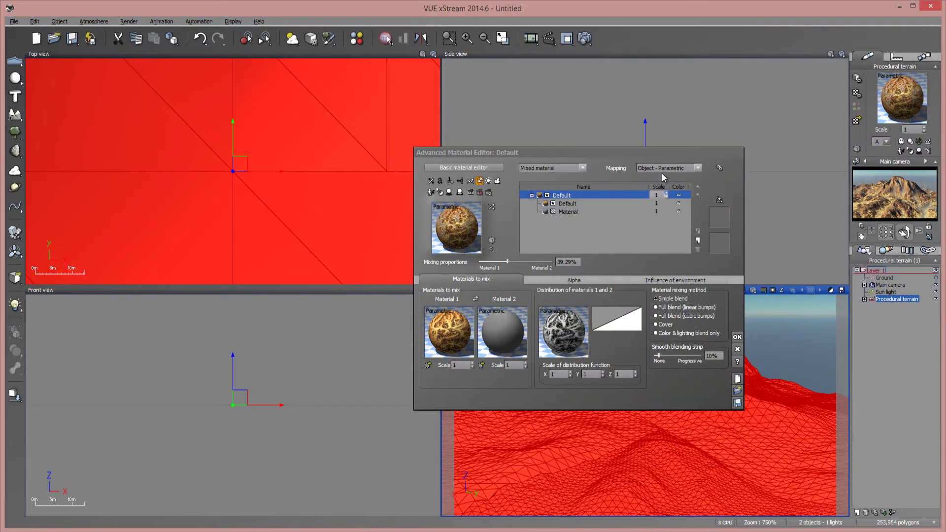
click(657, 196)
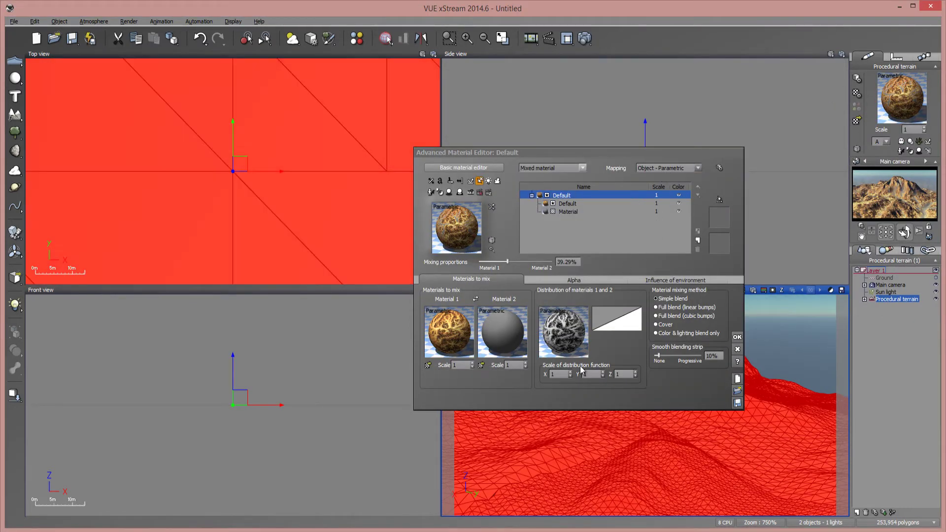
click(738, 338)
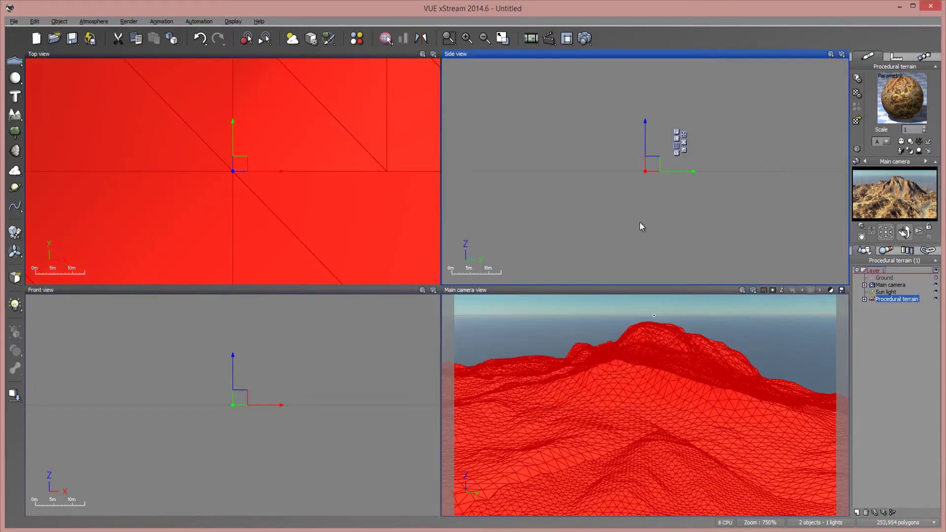
Step: Add a standard terrain to the scene alongside the procedural terrain
drag(904, 232, 895, 239)
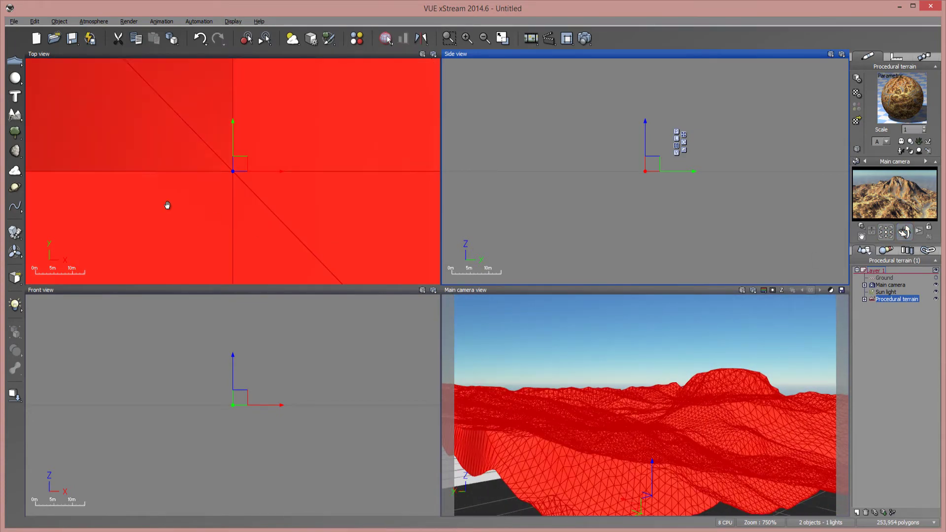
scroll(179, 203, down, 10)
scroll(201, 212, down, 2)
click(250, 227)
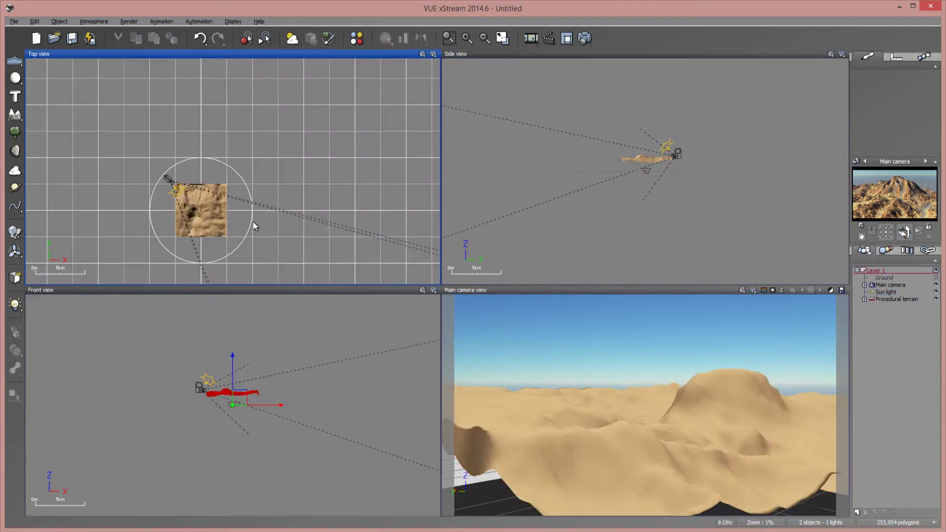
right_drag(191, 228, 239, 215)
click(20, 118)
click(29, 120)
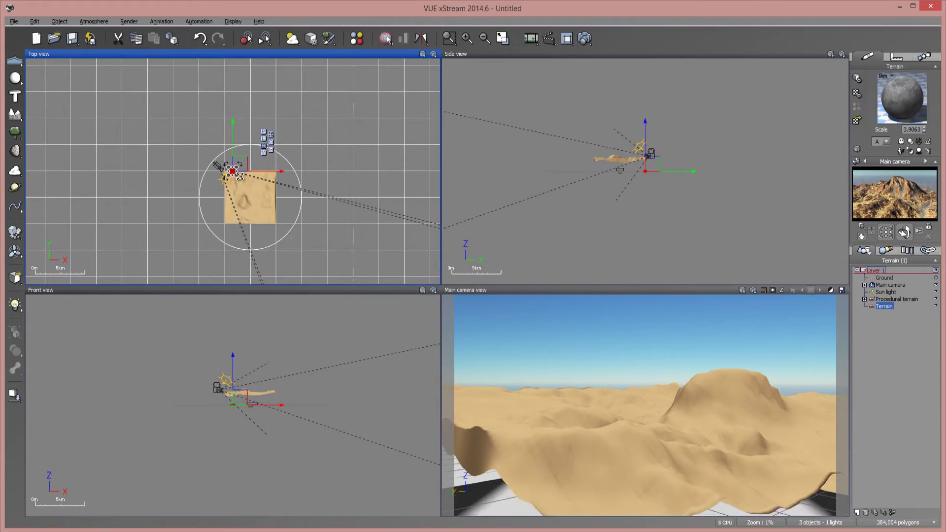
Step: Move the new standard terrain clear of the procedural terrain, just beyond its upper edge in the top view
scroll(234, 169, up, 10)
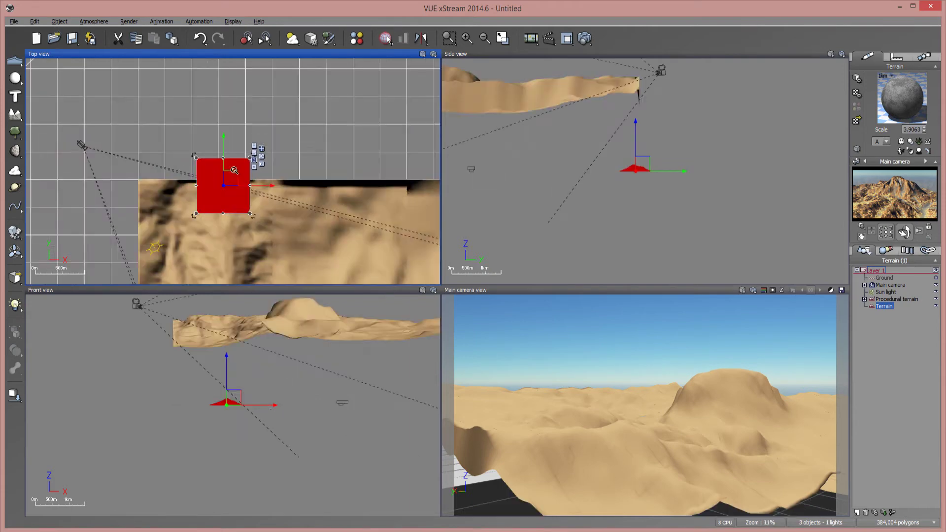
right_drag(218, 261, 376, 106)
right_drag(293, 153, 188, 192)
scroll(275, 162, down, 3)
drag(275, 163, 297, 138)
right_drag(291, 145, 273, 185)
drag(272, 168, 286, 163)
click(373, 161)
click(295, 166)
click(386, 185)
click(294, 166)
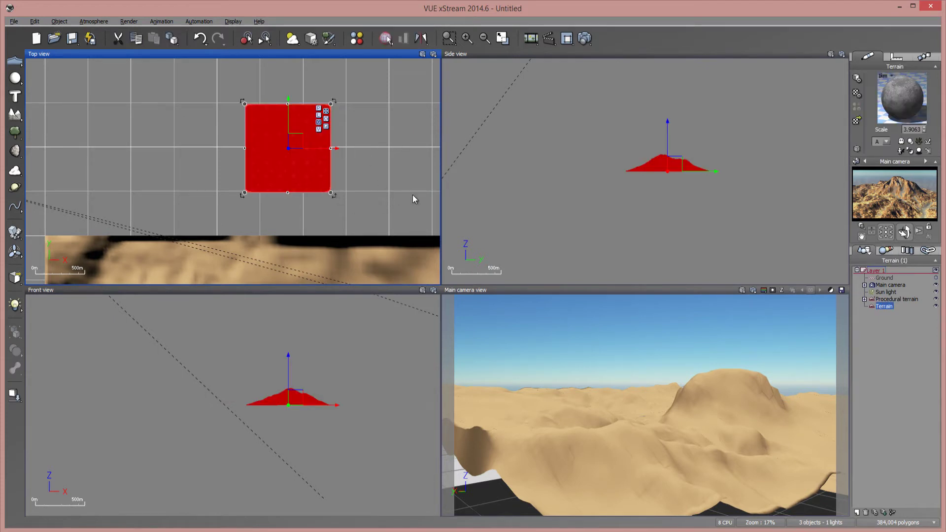
click(376, 141)
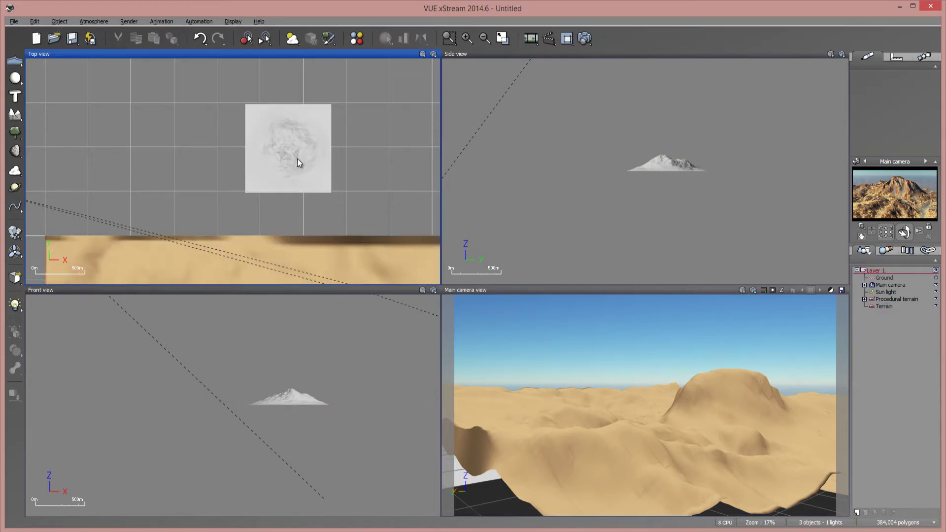
click(299, 158)
click(363, 183)
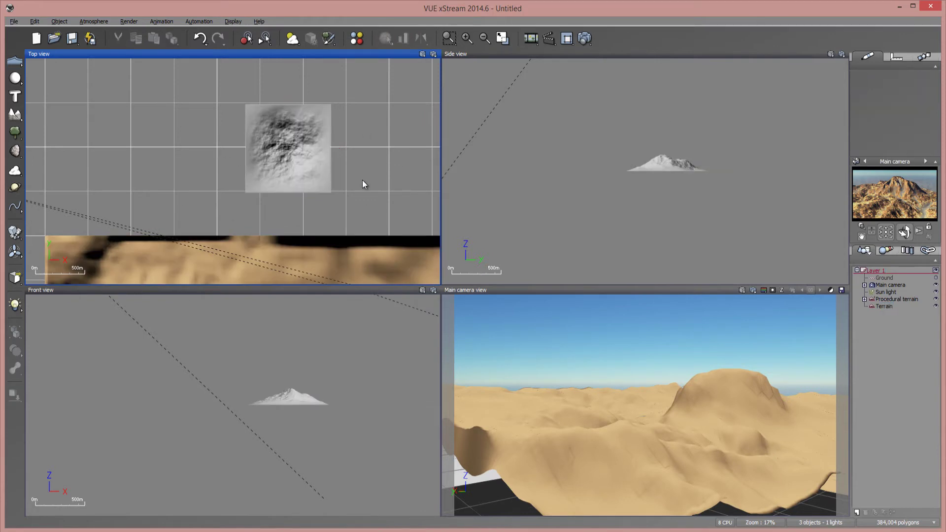
Step: Open the standard terrain in the Terrain Editor, examine the Import Terrain Data options, and leave without applying changes
click(297, 157)
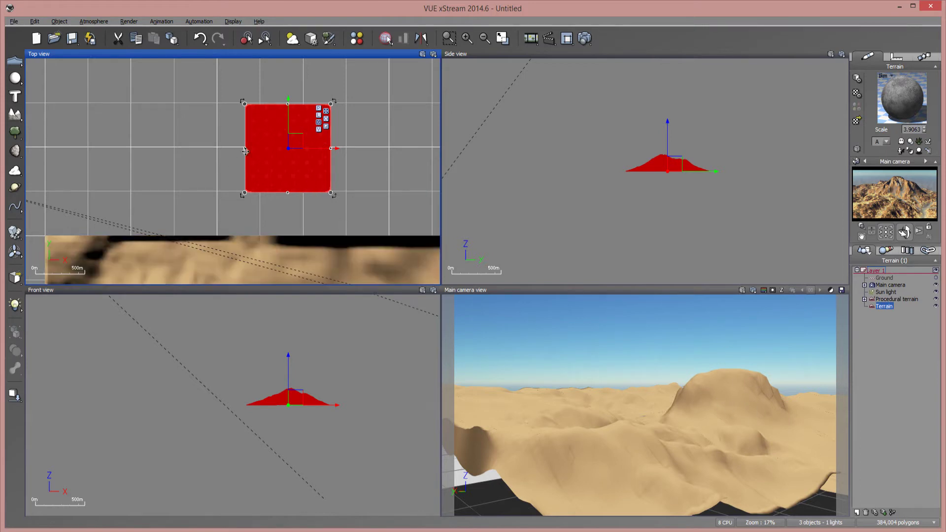
double_click(895, 307)
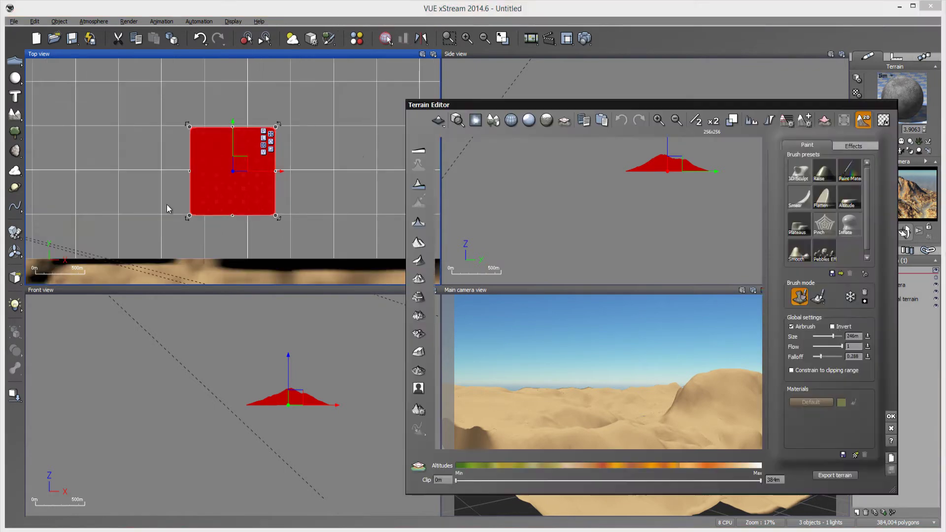
click(482, 126)
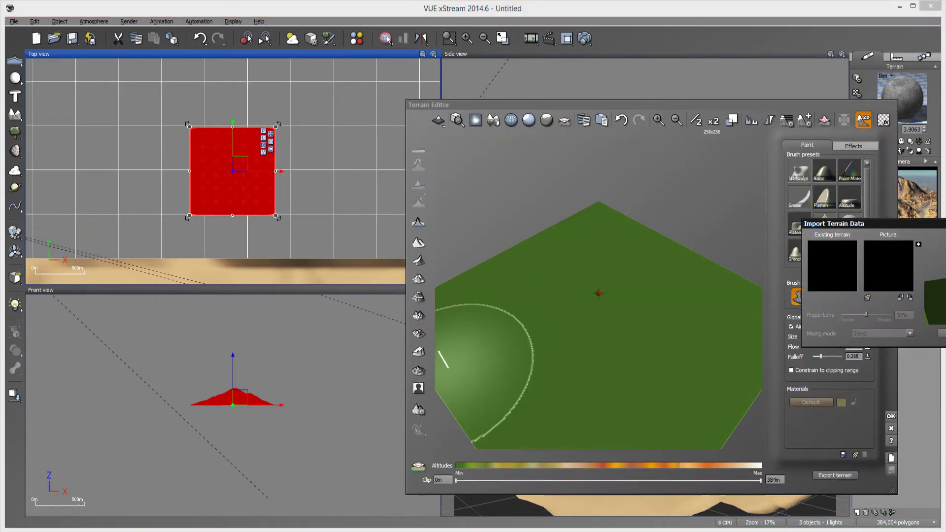
key(Escape)
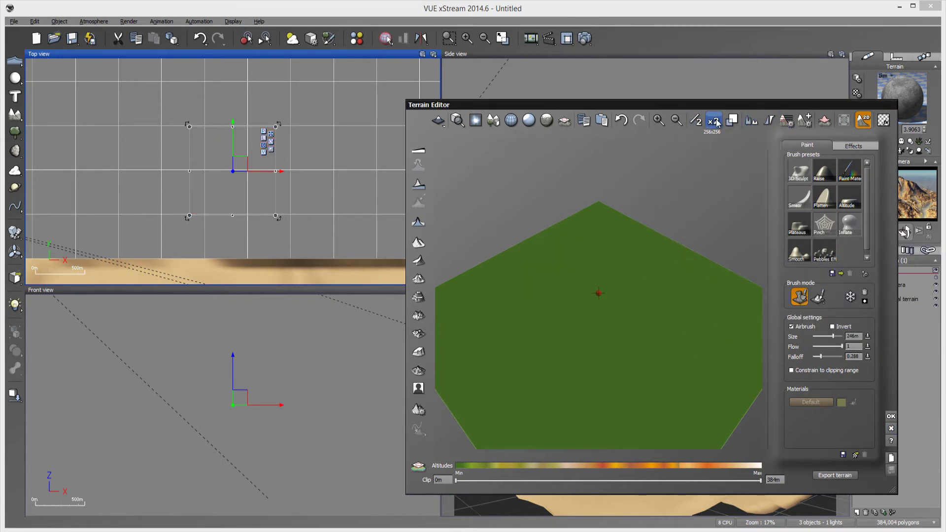
click(891, 428)
Step: Switch the standard terrain's material to Mixed material, look at the distribution function's options, and discard the material changes
double_click(901, 98)
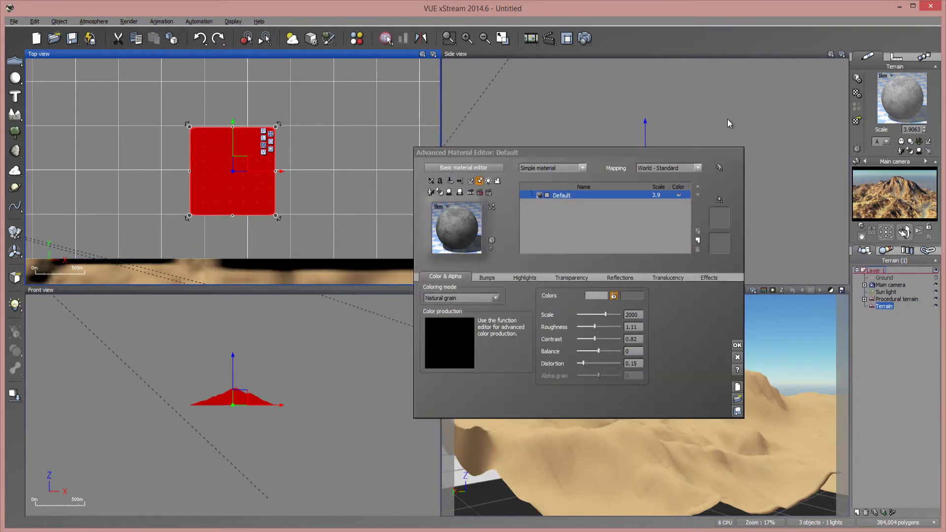
click(583, 168)
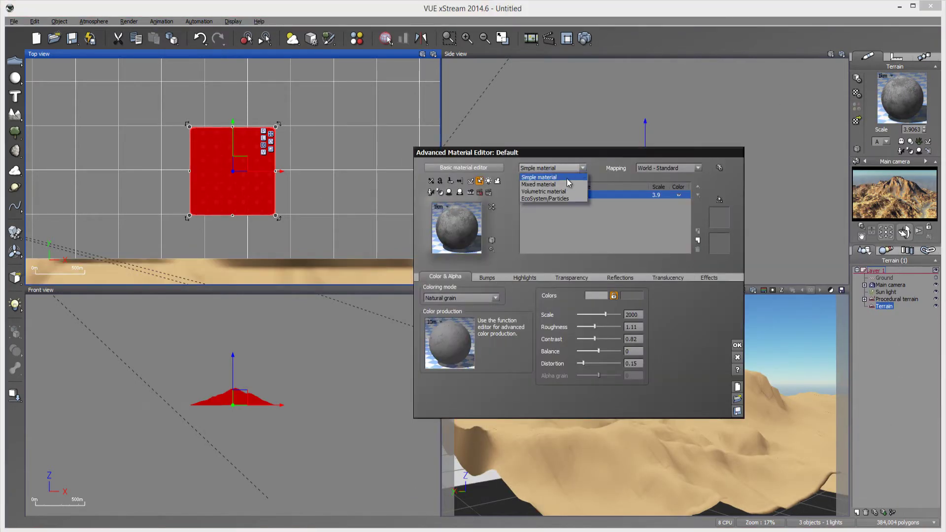
click(568, 185)
right_click(567, 336)
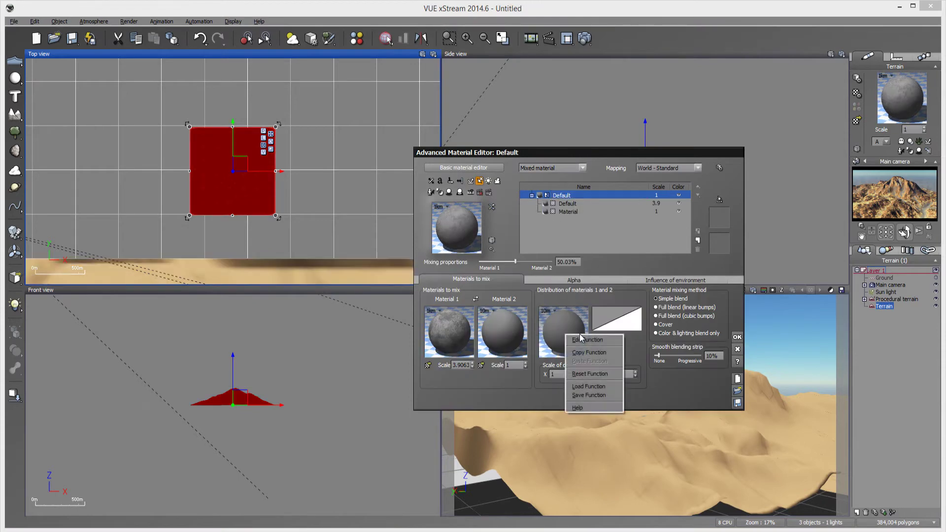
click(575, 352)
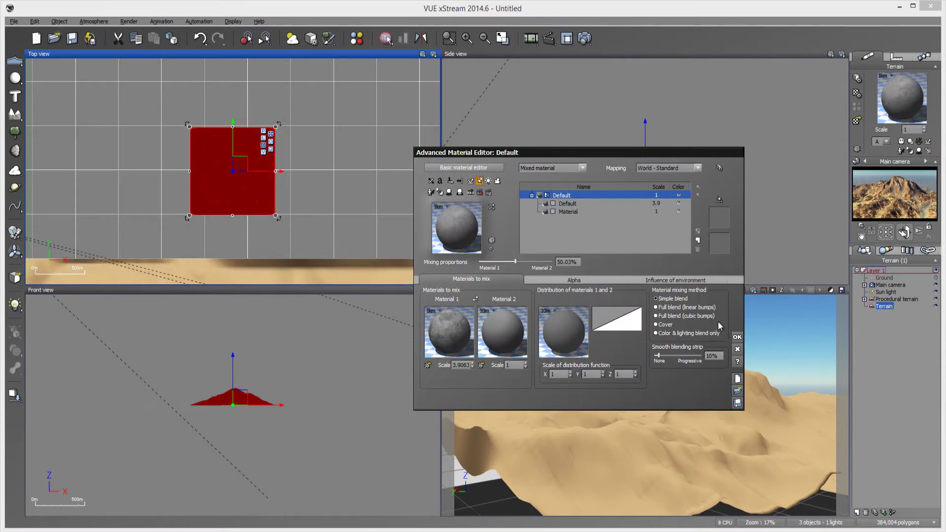
click(739, 350)
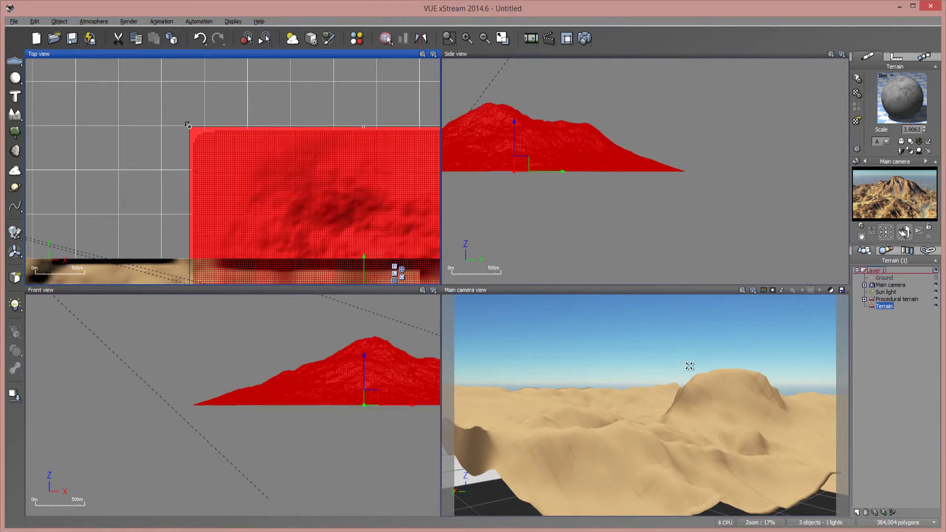
Step: Delete the standard terrain from the scene, keeping only the procedural terrain
drag(348, 179, 226, 98)
scroll(277, 171, down, 6)
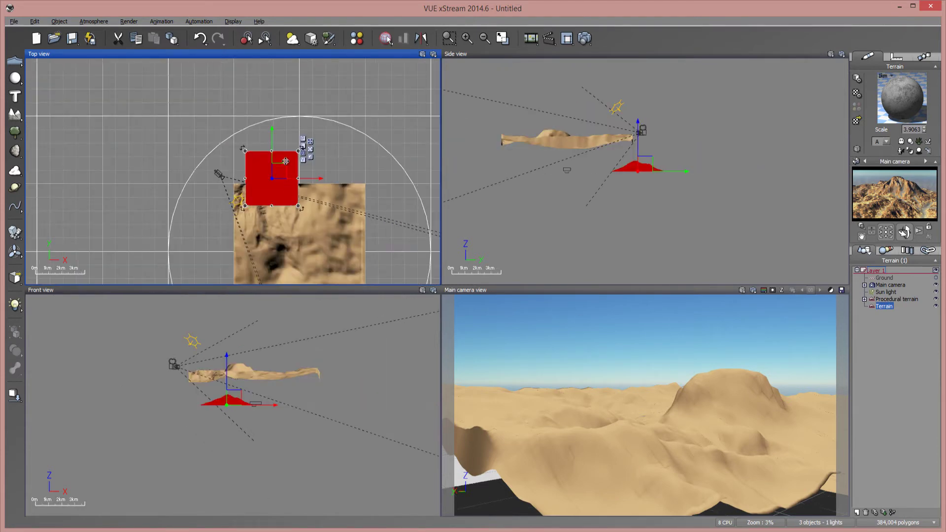
key(Delete)
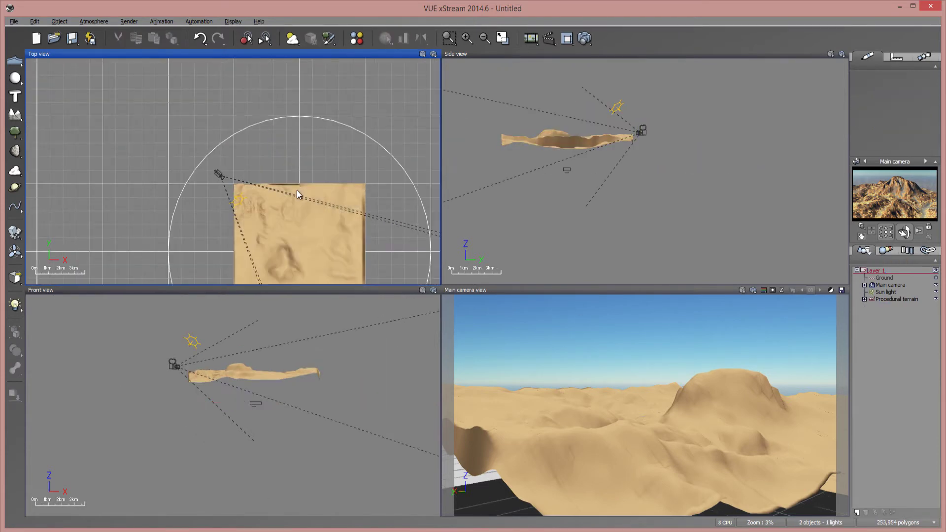
Step: Swing the main camera around to the upper-right part of the procedural terrain in the top view, facing the hill
right_drag(297, 193, 276, 129)
scroll(294, 160, up, 2)
right_drag(294, 167, 301, 133)
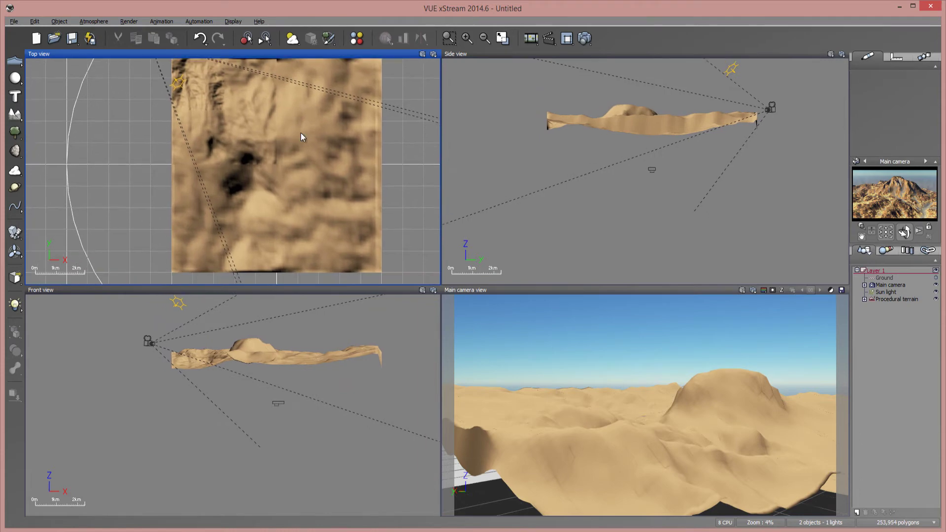
scroll(301, 132, down, 2)
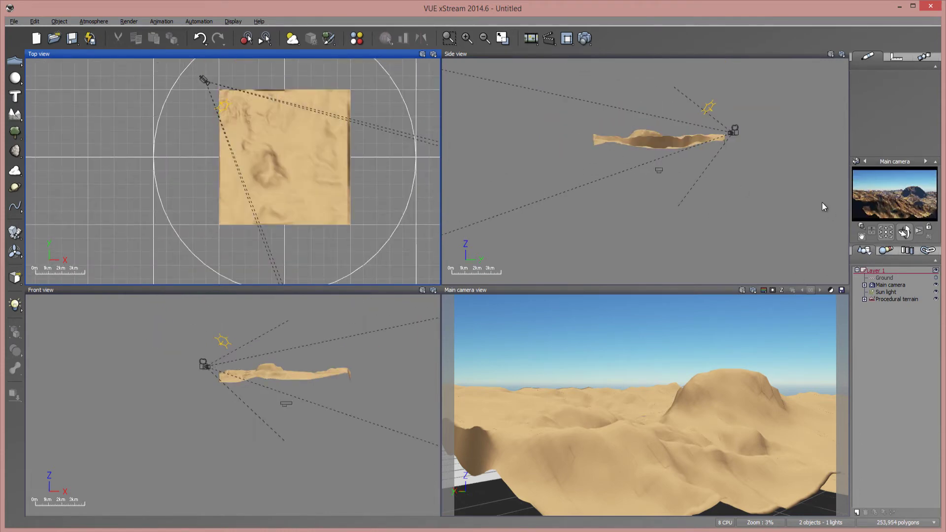
drag(871, 231, 453, 376)
drag(872, 232, 871, 217)
drag(465, 376, 474, 376)
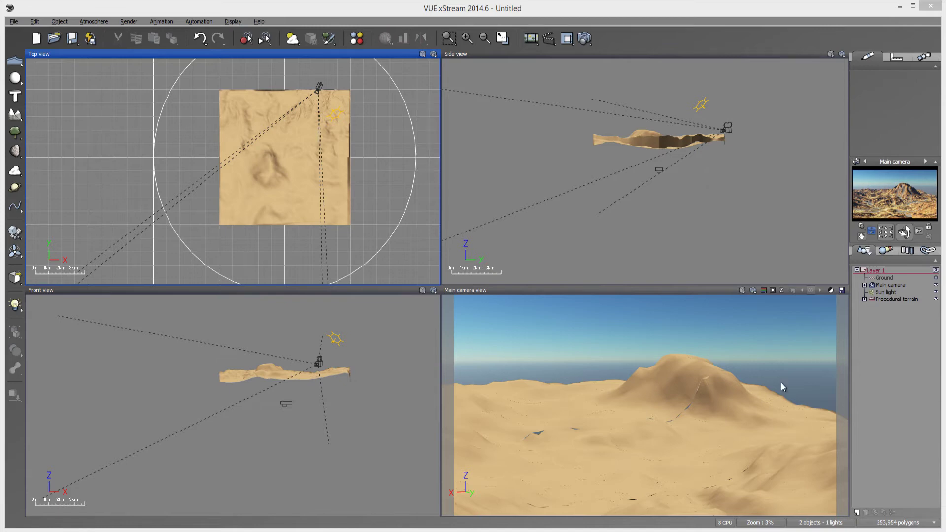
Step: Enlarge the procedural terrain and lower it beneath the main camera, tilting the camera down toward the hill
click(263, 186)
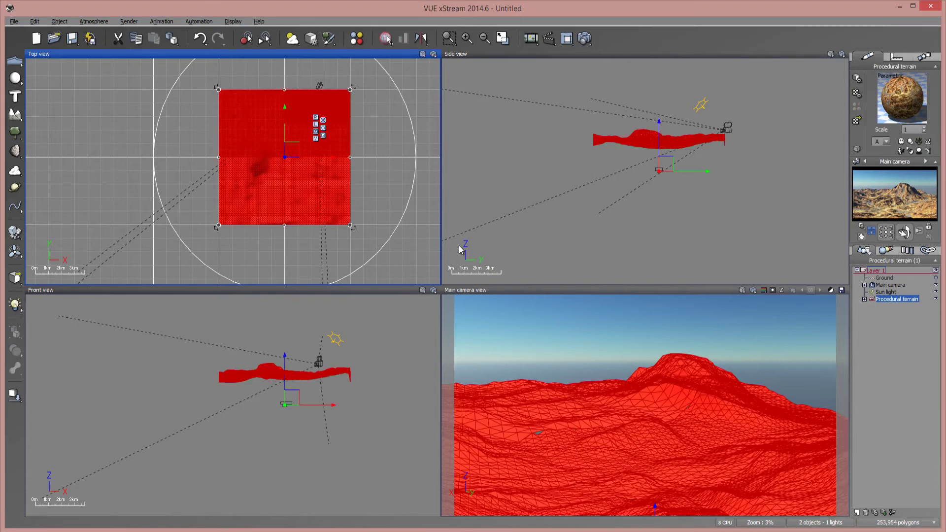
click(598, 139)
drag(593, 128, 434, 86)
drag(562, 123, 578, 160)
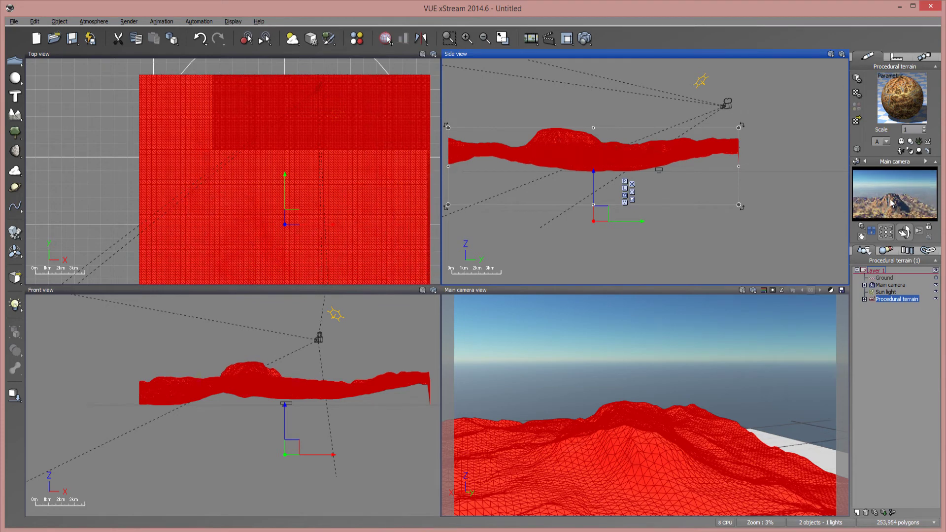
right_drag(666, 413, 689, 370)
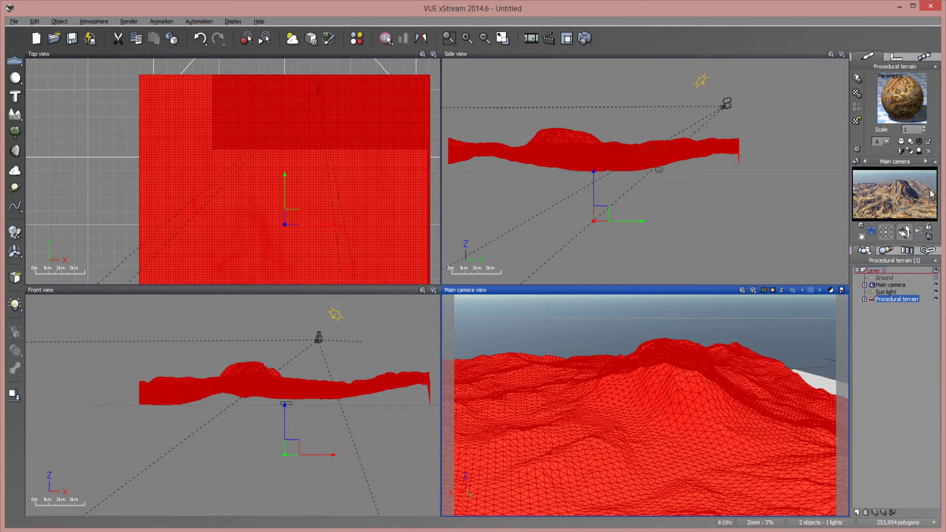
Step: Set the mapping of the procedural terrain's mixed material and both of its sub-materials to World - Standard and accept
double_click(892, 91)
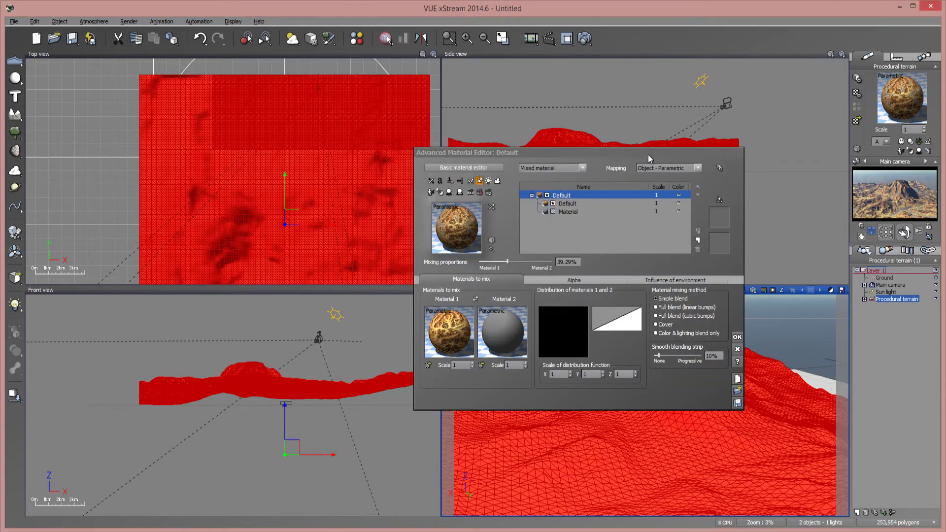
click(698, 168)
click(693, 179)
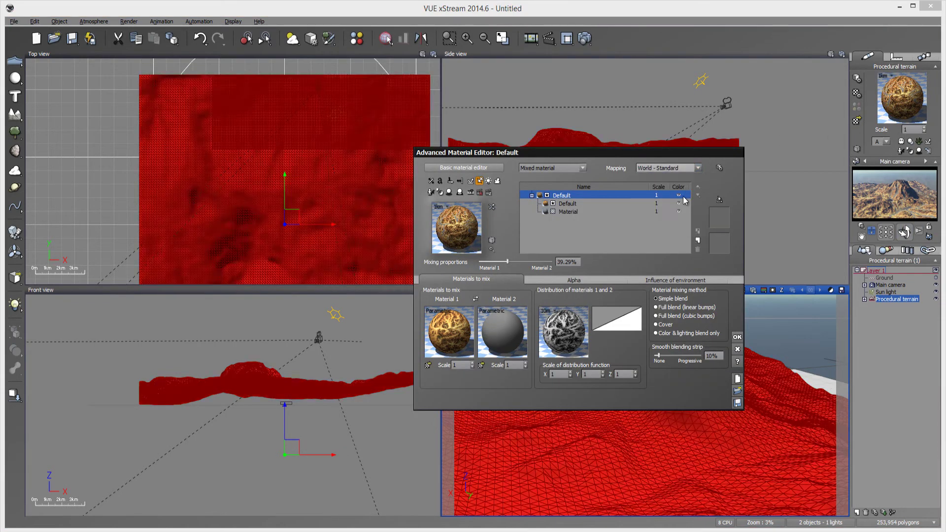
click(647, 202)
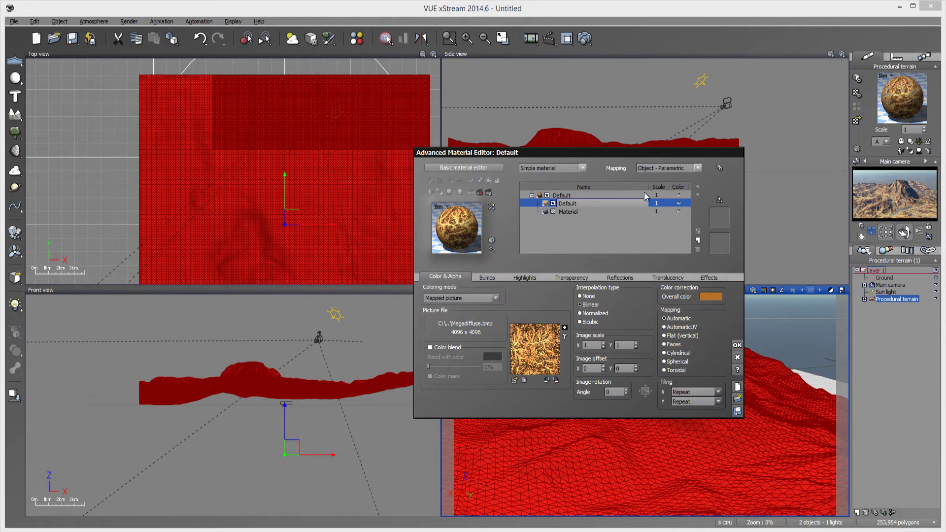
click(698, 167)
click(682, 198)
click(577, 213)
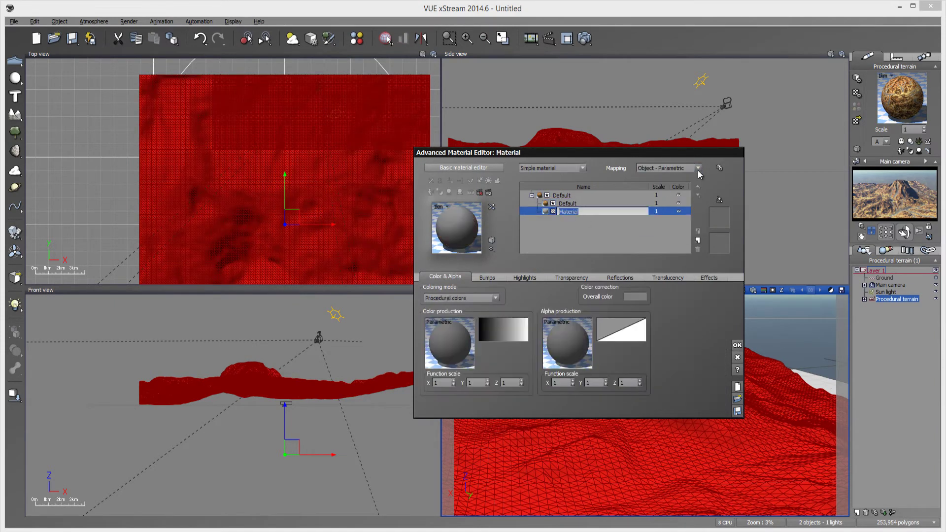
click(698, 168)
click(683, 181)
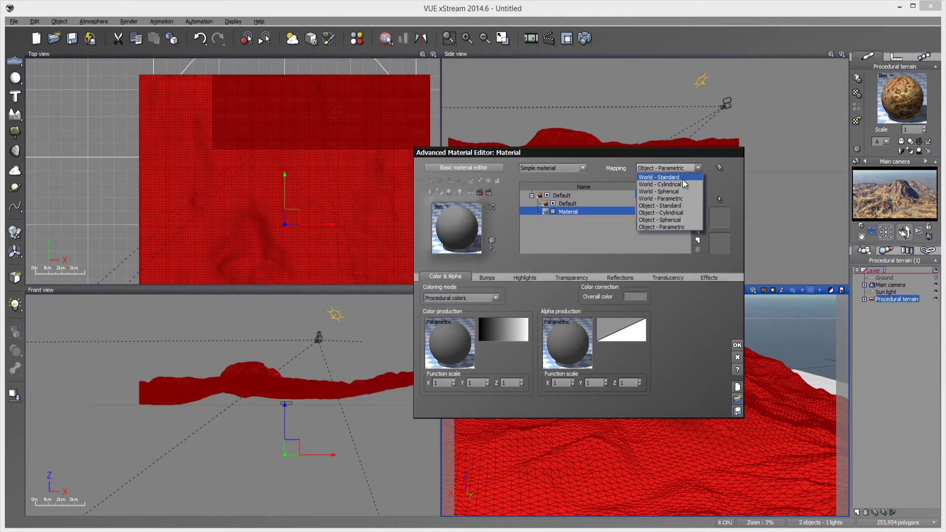
click(737, 345)
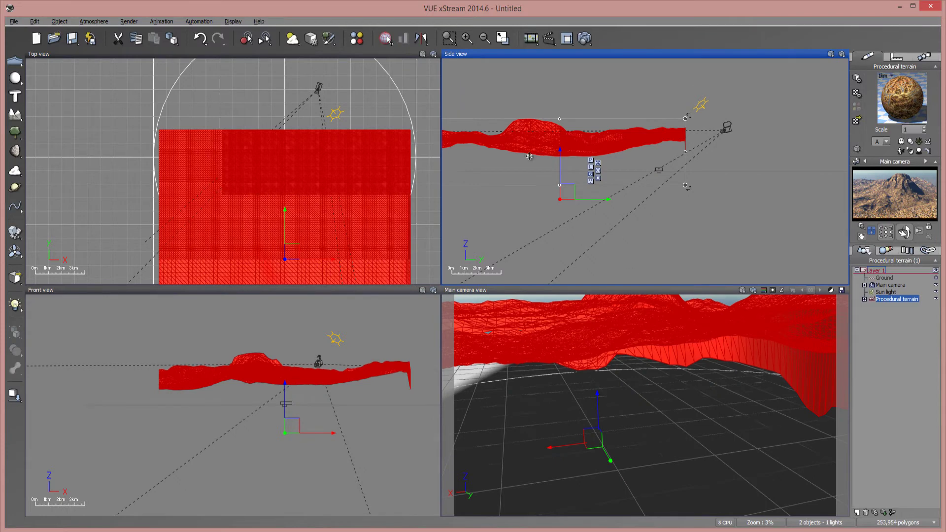
Step: Enlarge the procedural terrain in the side view and reposition it so it fills the area below the main camera
drag(529, 156, 519, 163)
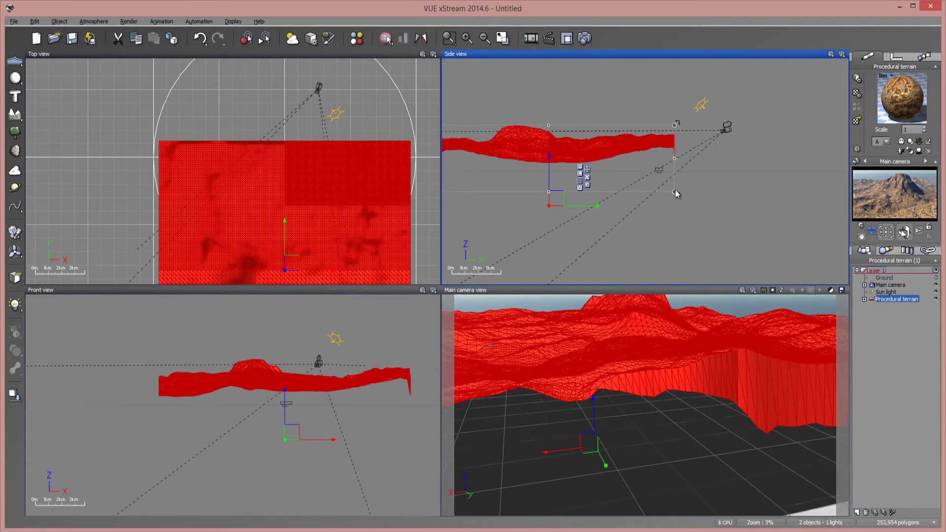
drag(675, 192, 781, 220)
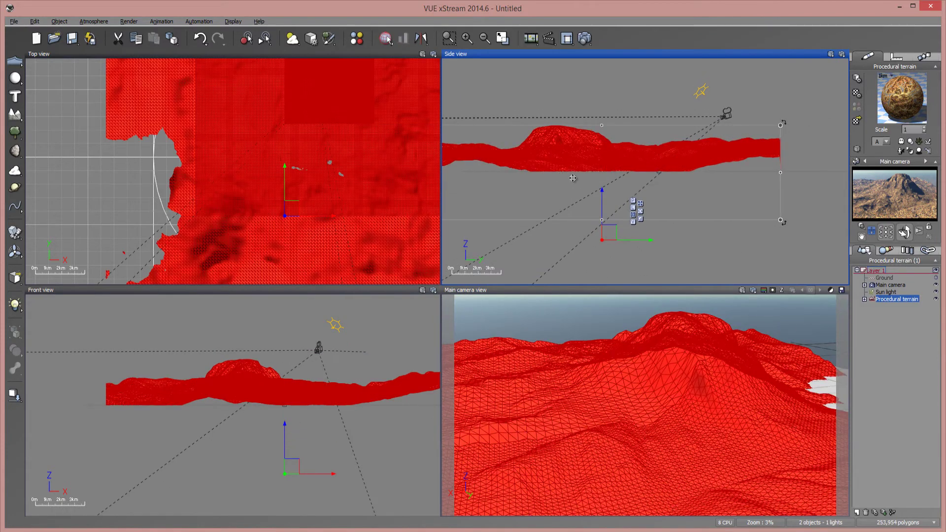
drag(572, 175, 523, 162)
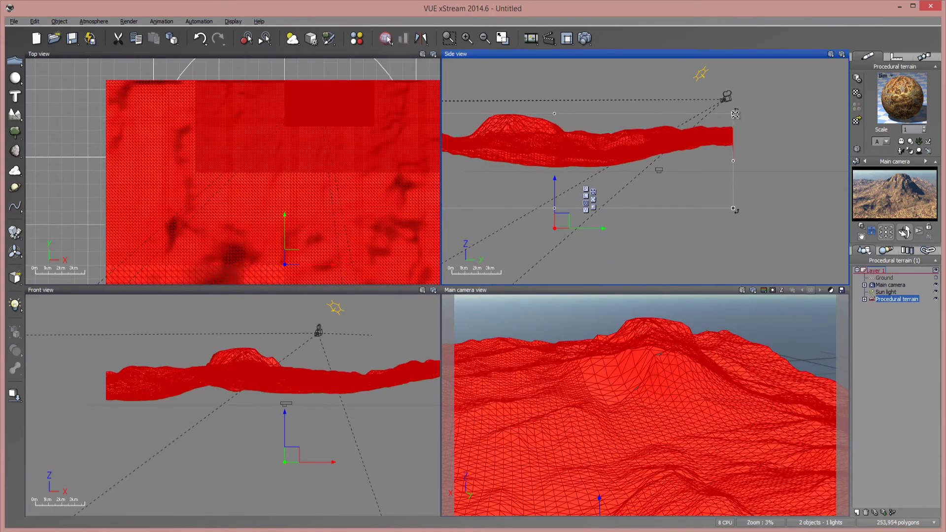
drag(736, 114, 737, 113)
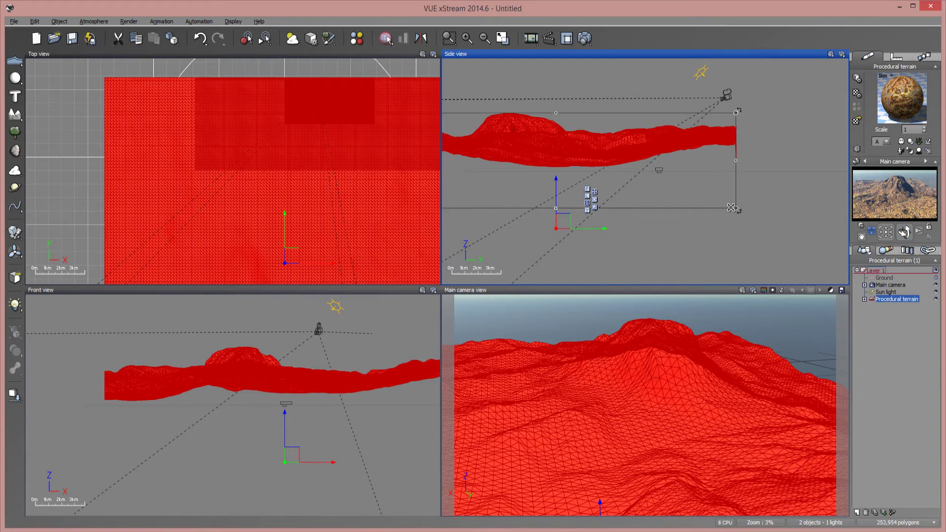
Step: Shrink and reposition the procedural terrain in the side view, and bring the main camera in close to the terrain's edge
drag(726, 207, 602, 174)
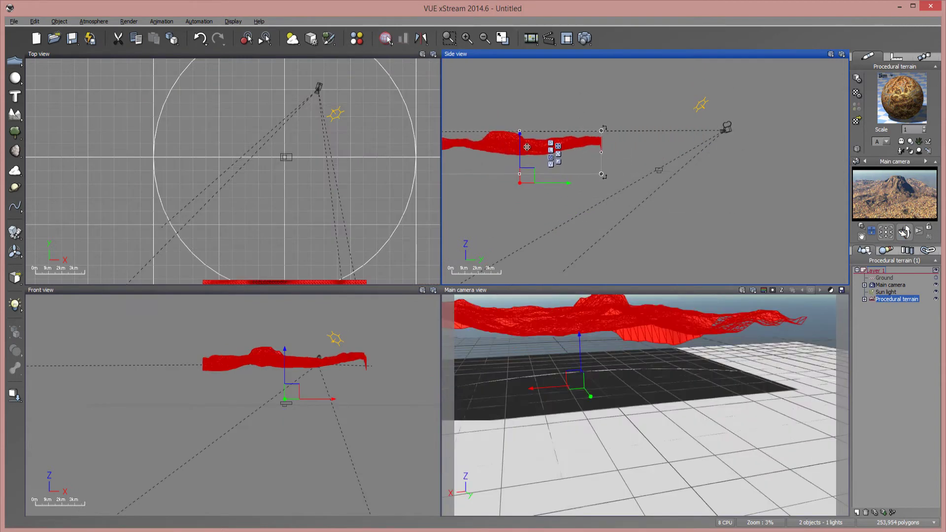
drag(532, 148, 583, 164)
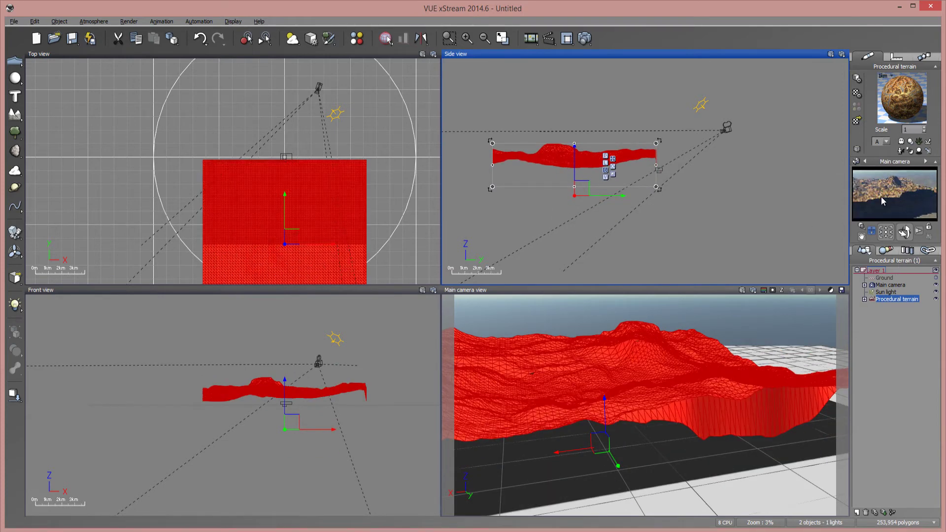
drag(871, 230, 904, 242)
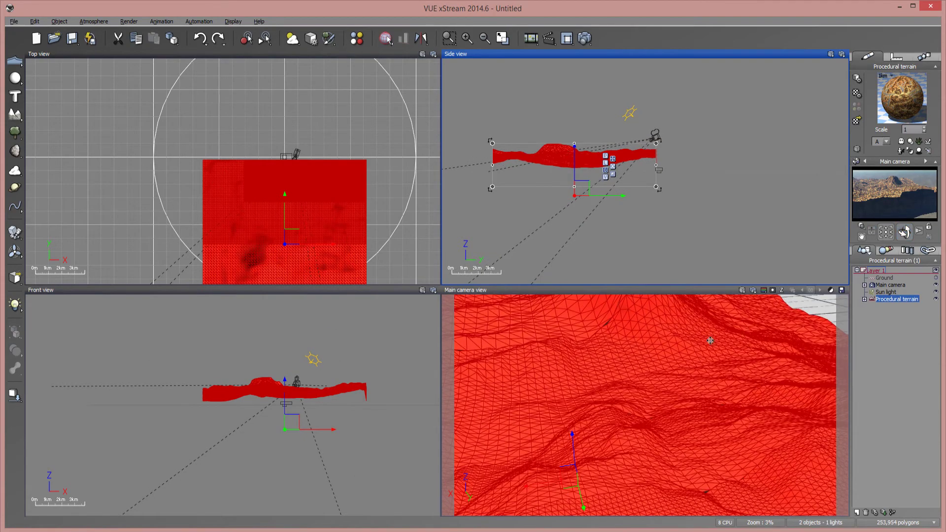
Step: Review the mapped picture settings of the Megadiffuse sub-material on the procedural terrain and close the material editor
double_click(908, 108)
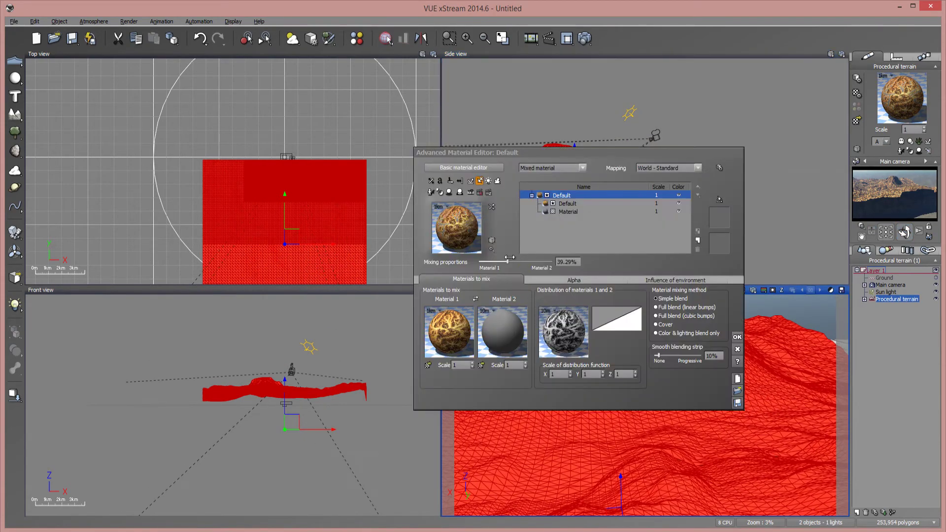
click(572, 204)
click(584, 345)
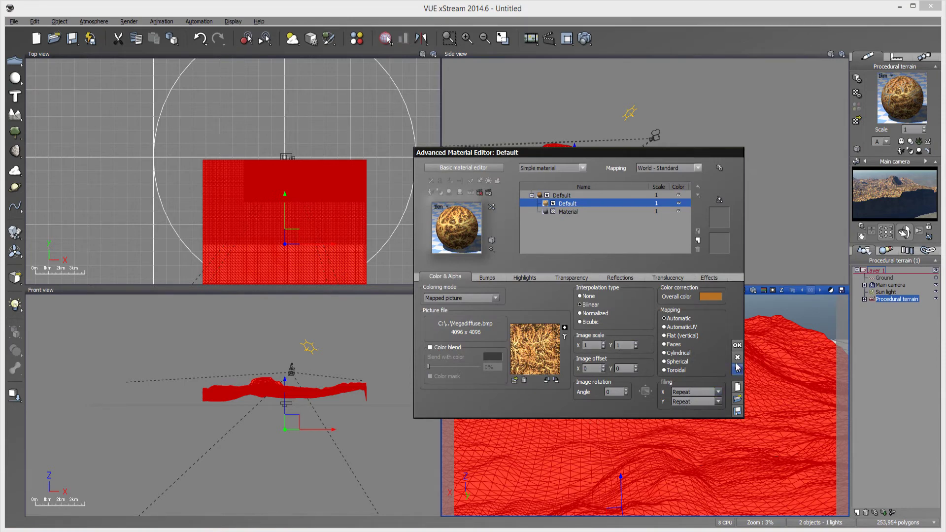
click(737, 344)
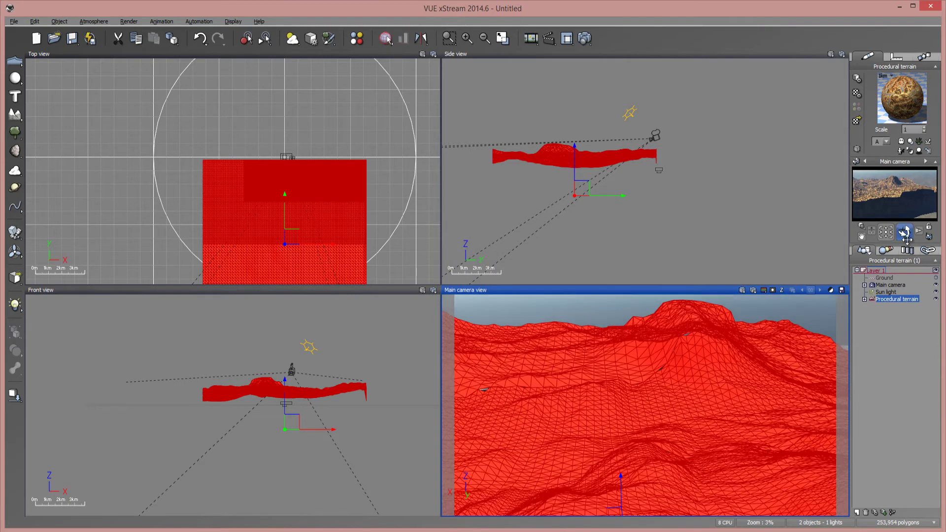
Step: Set the mapping of the procedural terrain's mixed material and both of its sub-materials to World - Parametric and accept
double_click(902, 97)
click(673, 167)
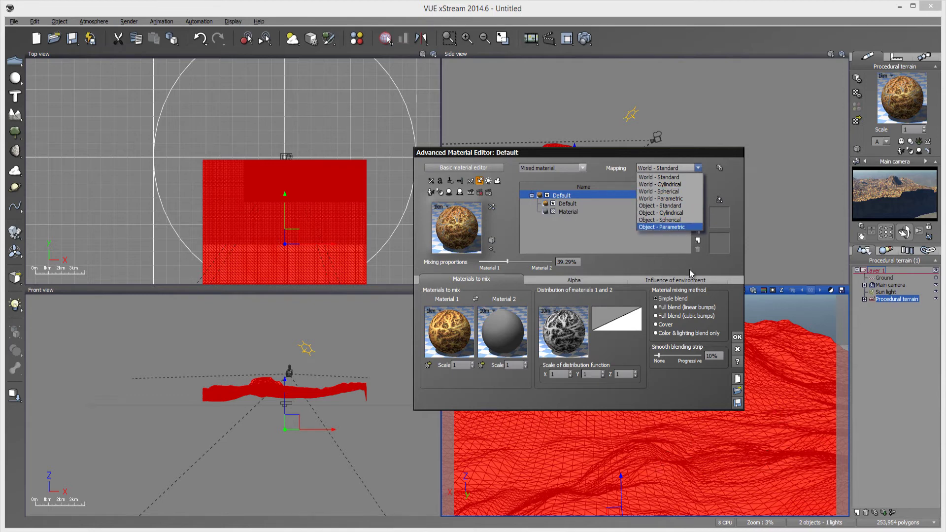
click(681, 199)
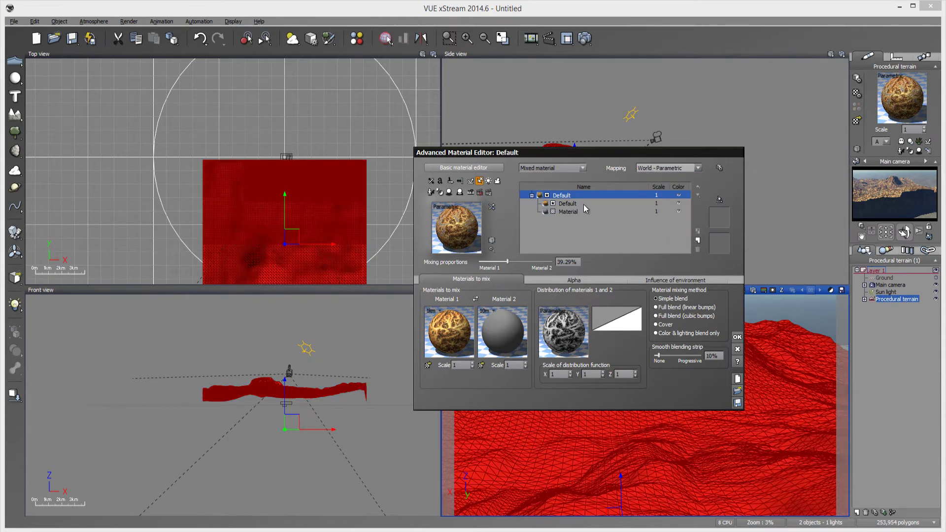
click(580, 204)
click(680, 168)
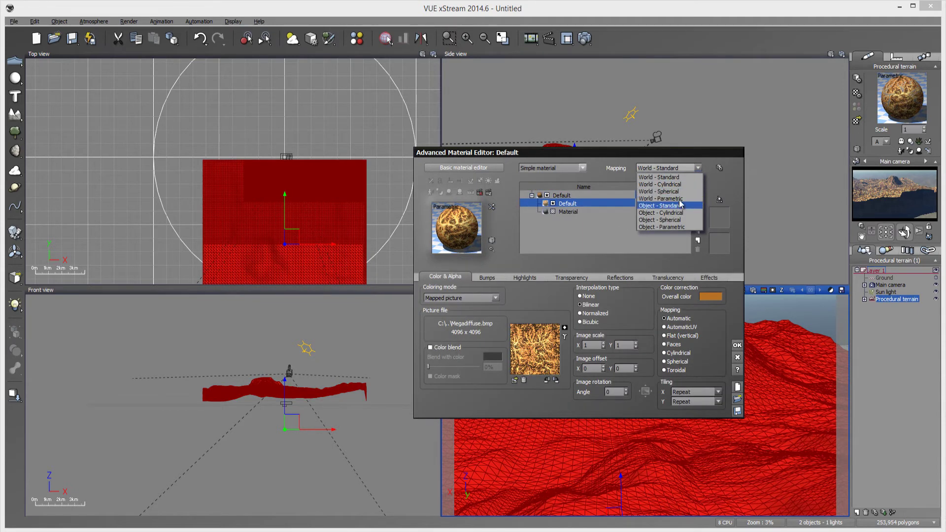
click(681, 199)
click(569, 212)
click(698, 168)
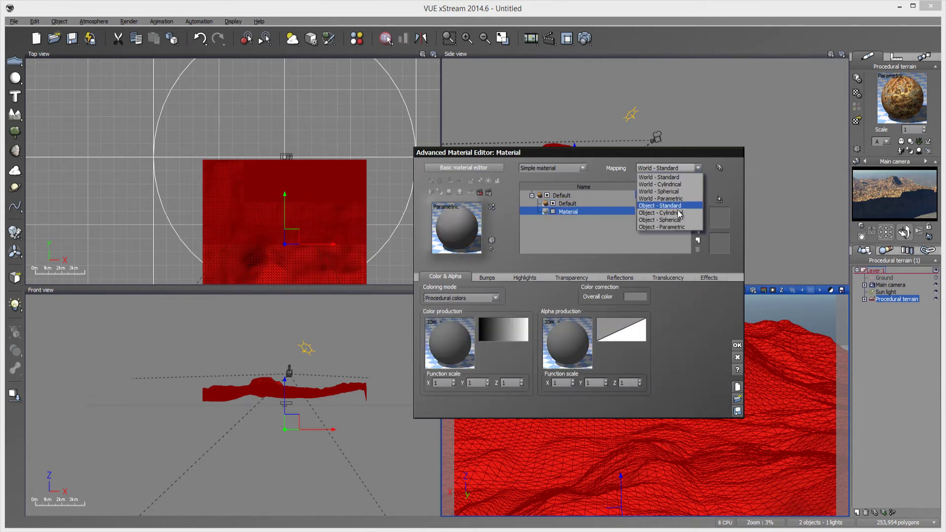
click(663, 199)
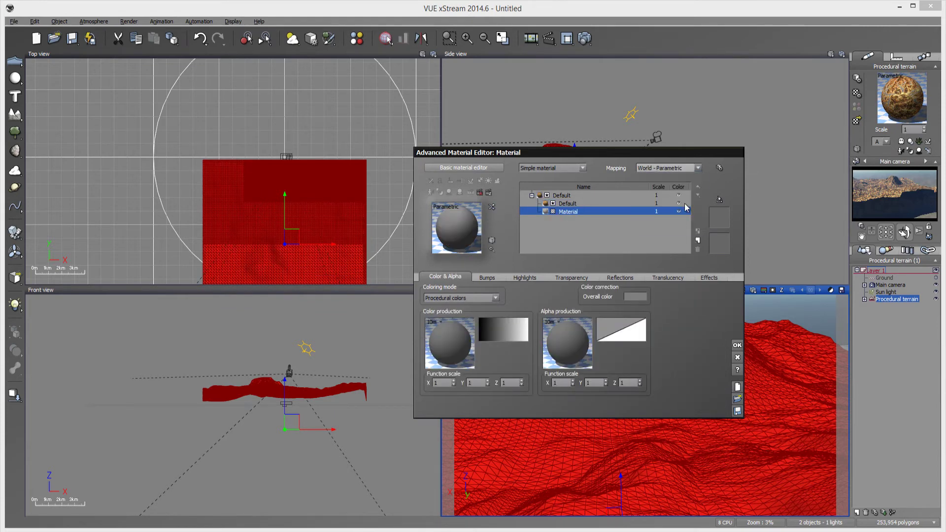
click(737, 346)
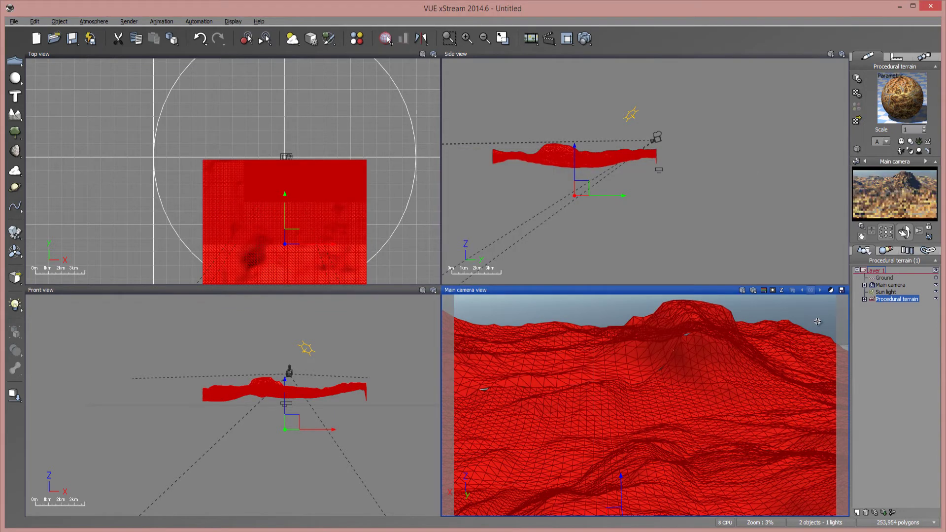
Step: Orbit the main camera upward to look down on the terrain's peak, render the view, and stack the render despite the size limit
drag(904, 232, 865, 232)
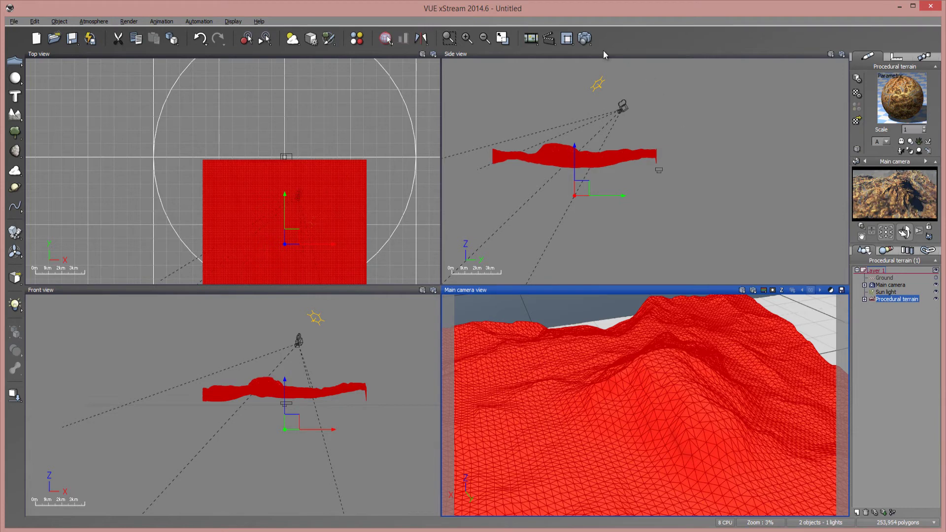
click(585, 38)
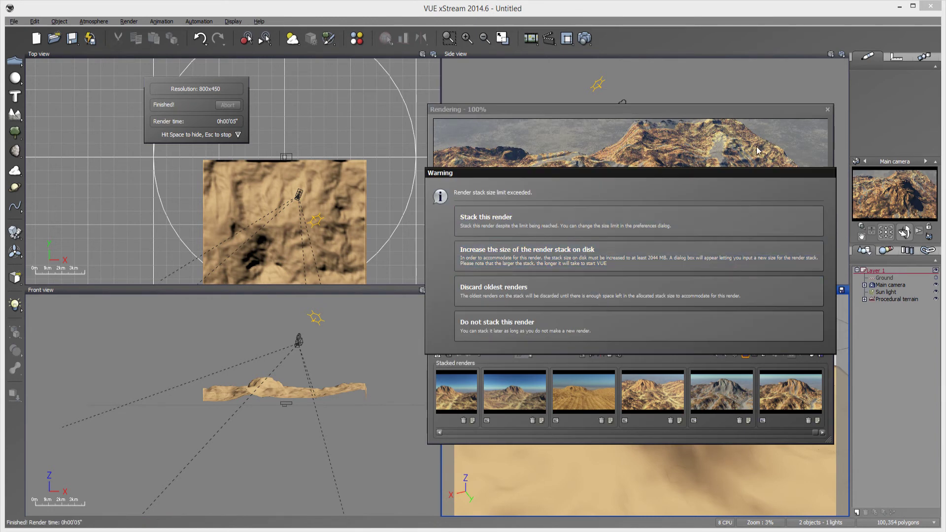
click(638, 228)
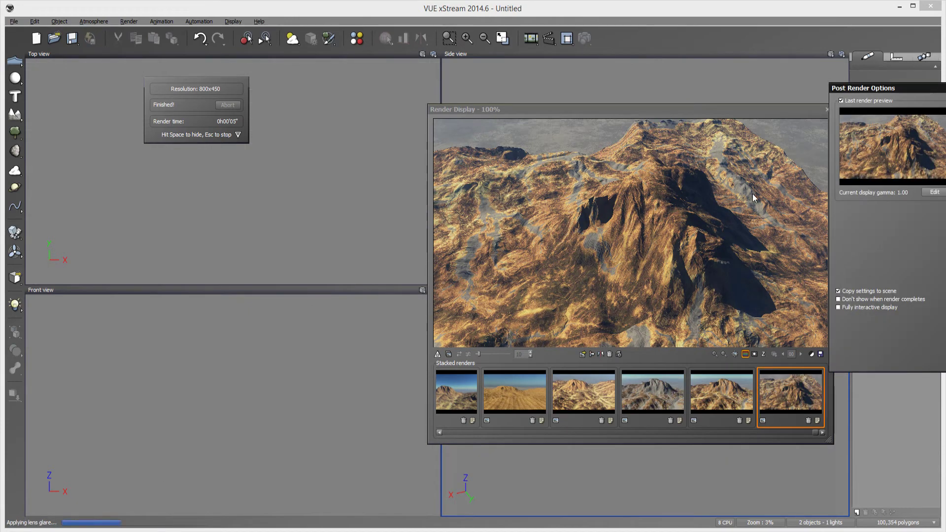
click(785, 124)
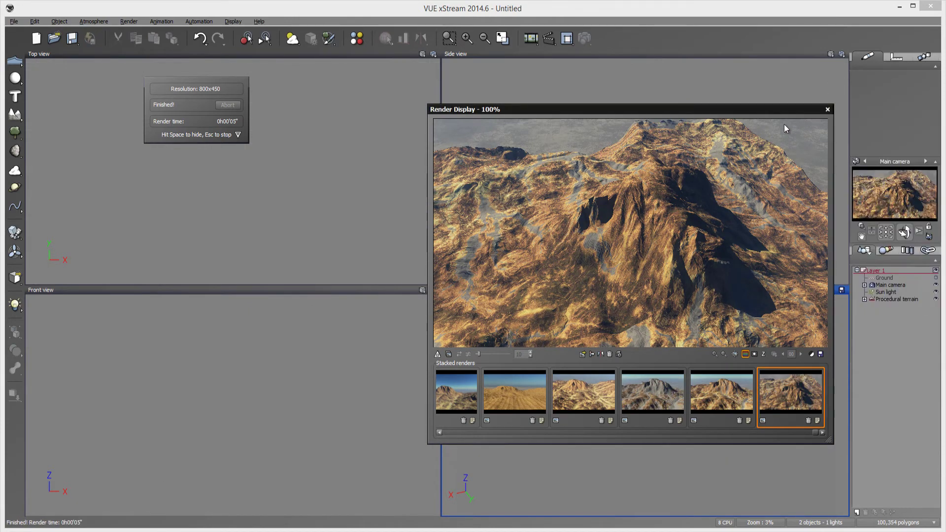
click(828, 111)
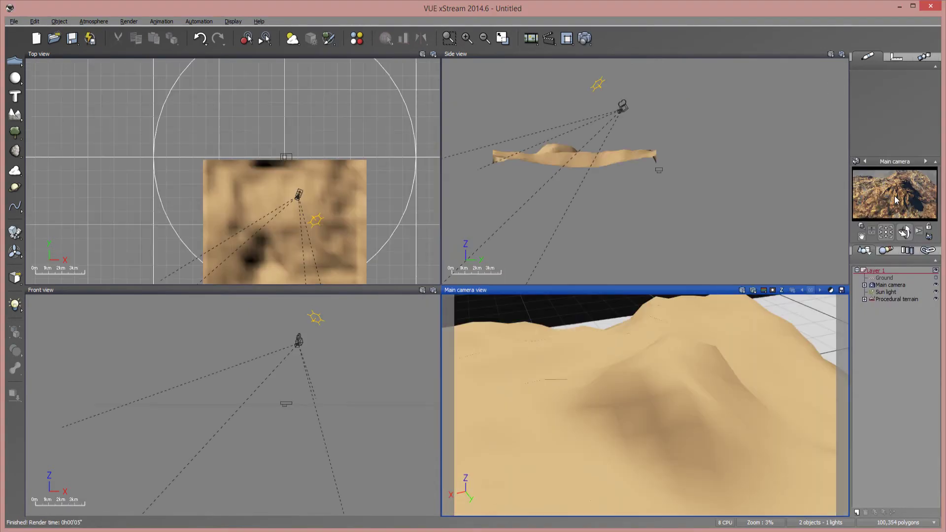
Step: Set the mapping of the procedural terrain's mixed material to Object - Parametric and accept
click(890, 299)
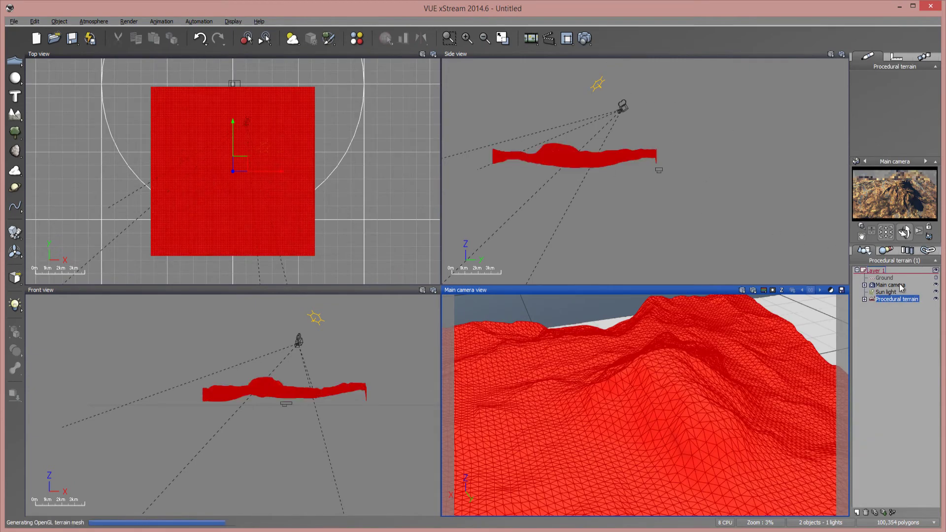
double_click(904, 298)
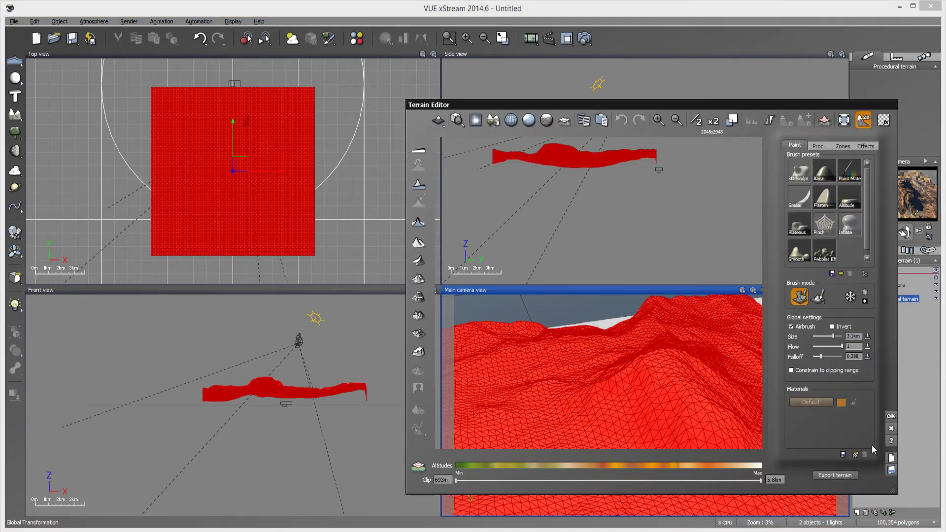
click(892, 430)
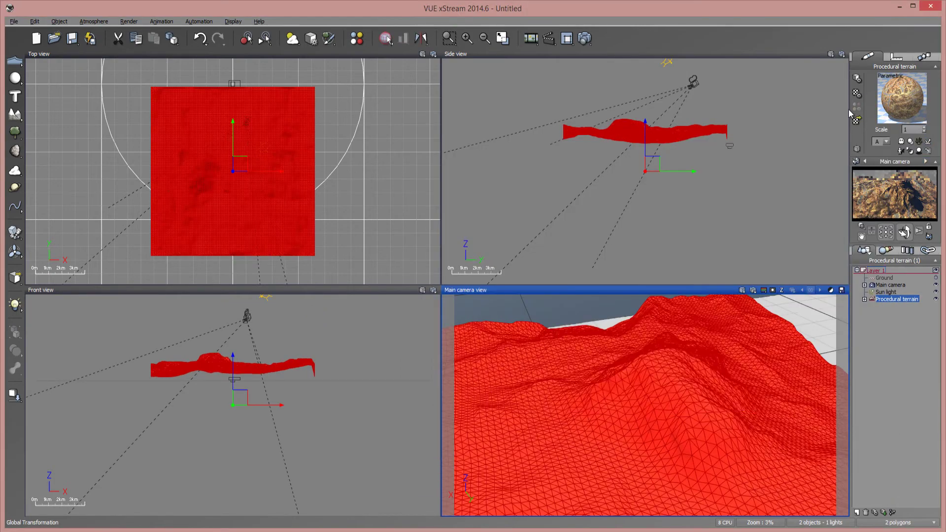
click(856, 118)
click(695, 168)
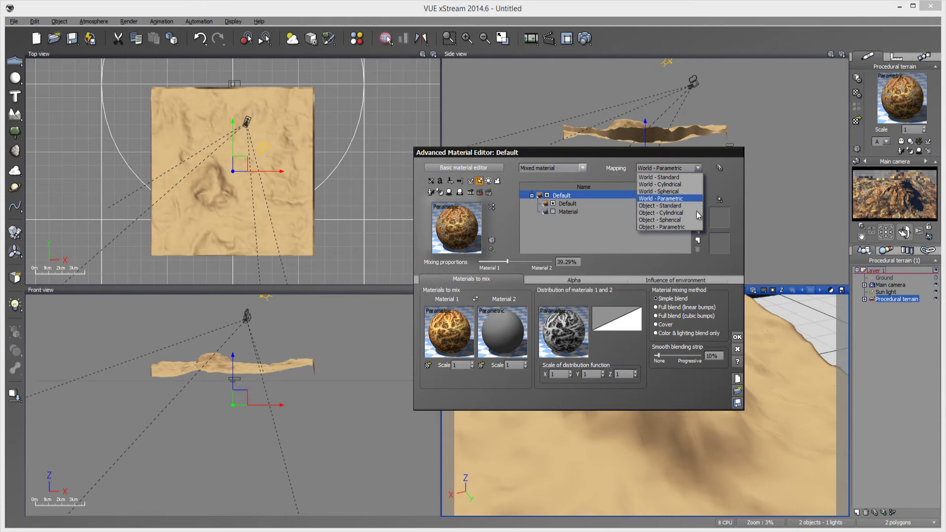
click(662, 227)
click(737, 337)
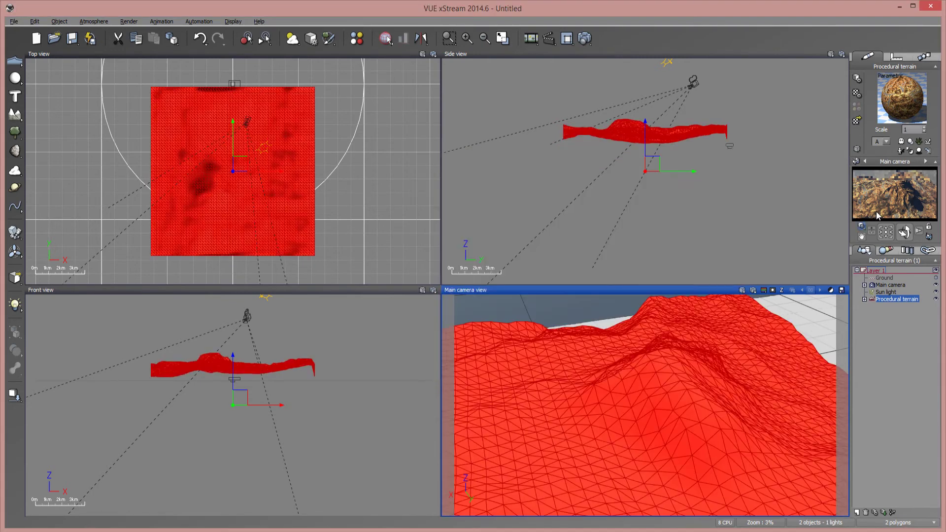
Step: Render the main camera view without stacking the result, and close the render display
click(588, 38)
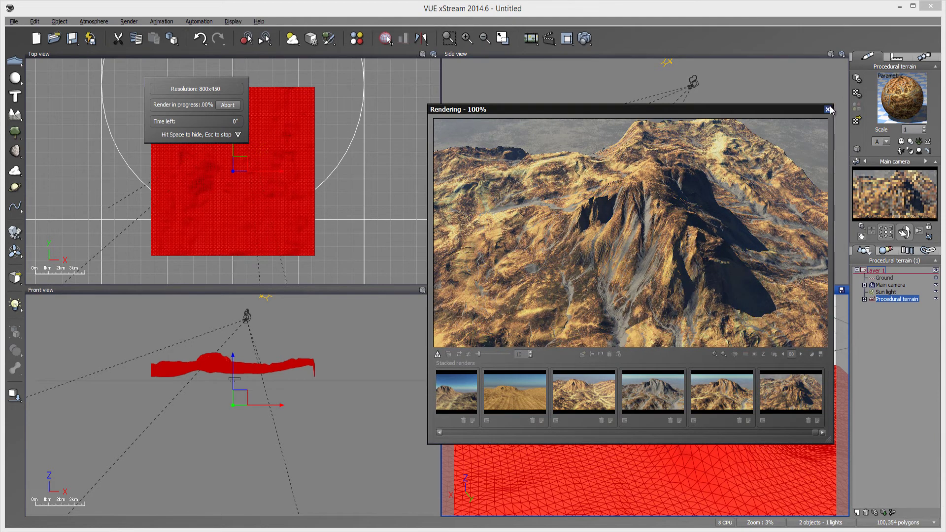
click(620, 318)
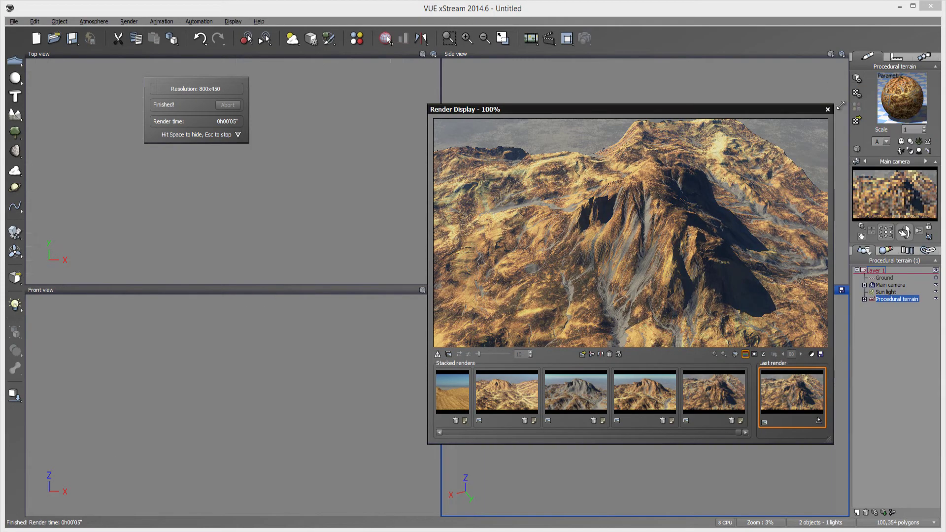
click(828, 110)
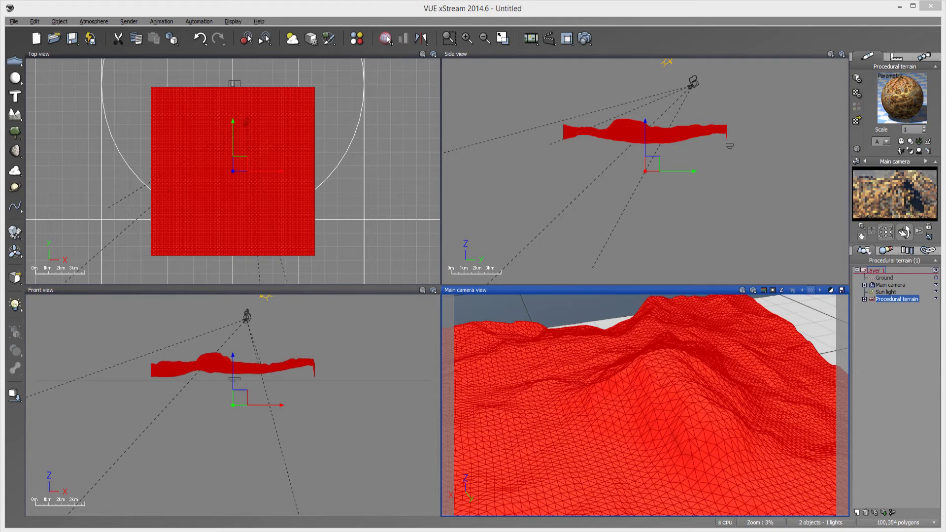
Step: Open the procedural terrain's altitude production function and review the interpolation types offered for its projected texture map
double_click(899, 299)
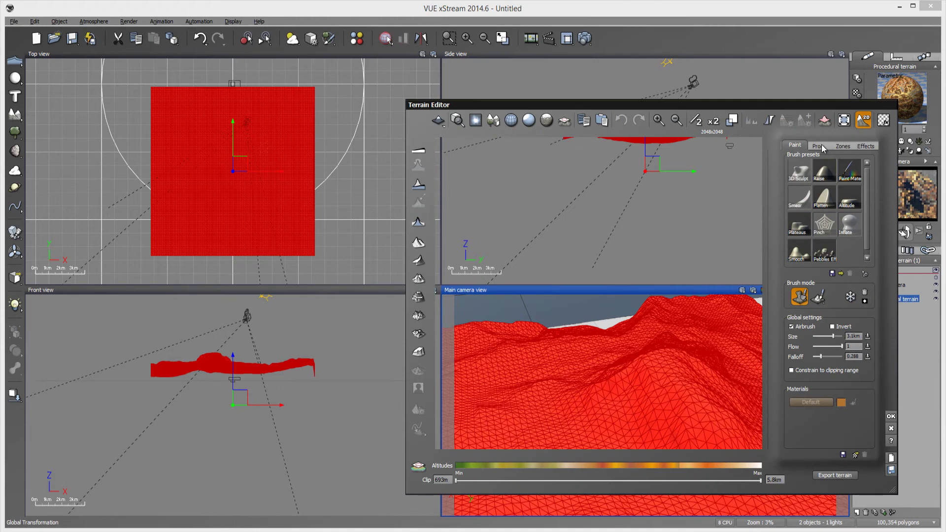
click(819, 146)
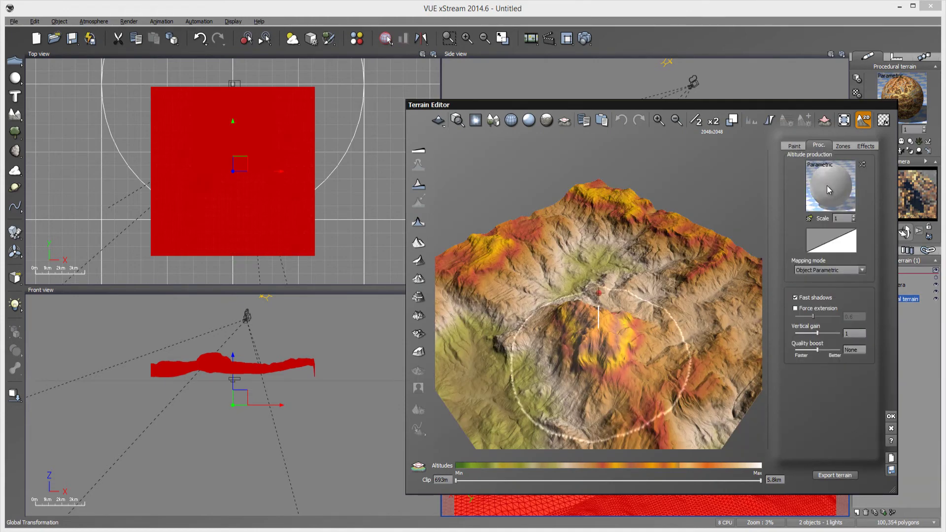
click(846, 196)
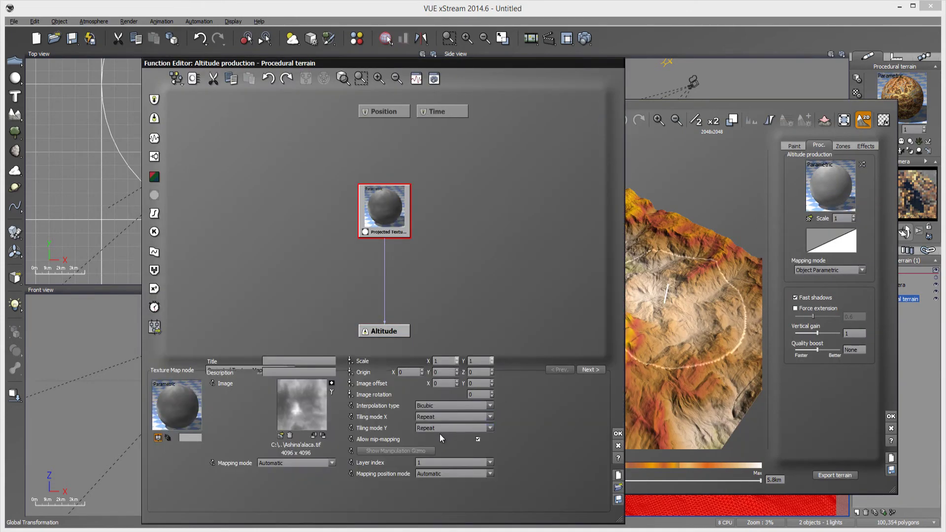
click(457, 406)
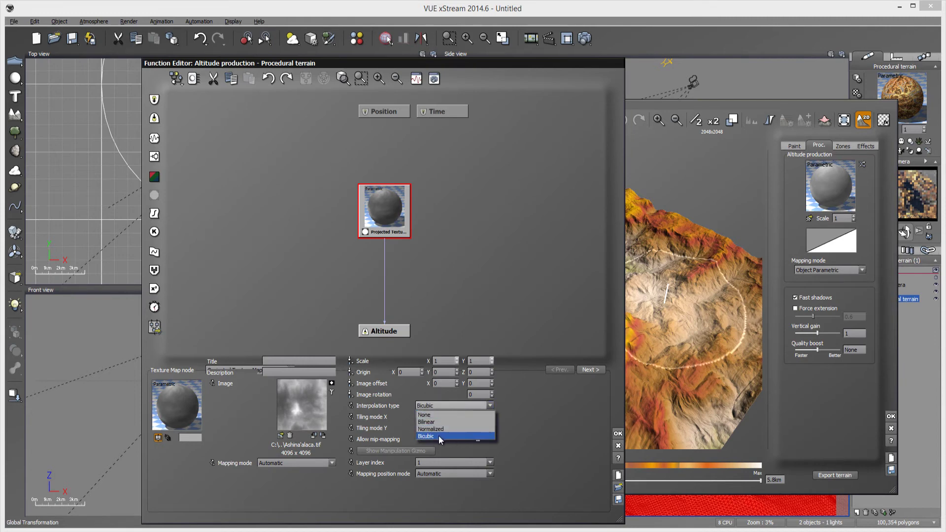
click(542, 429)
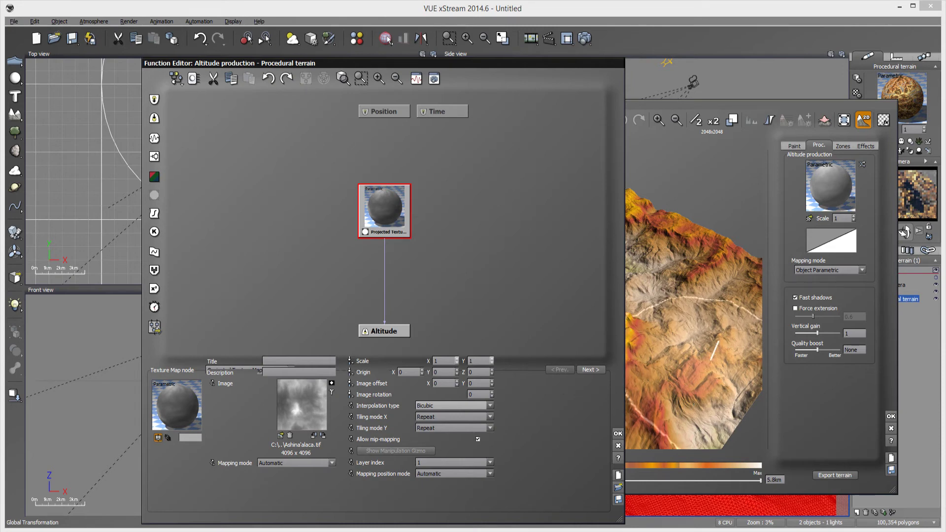
click(490, 405)
click(487, 405)
click(487, 405)
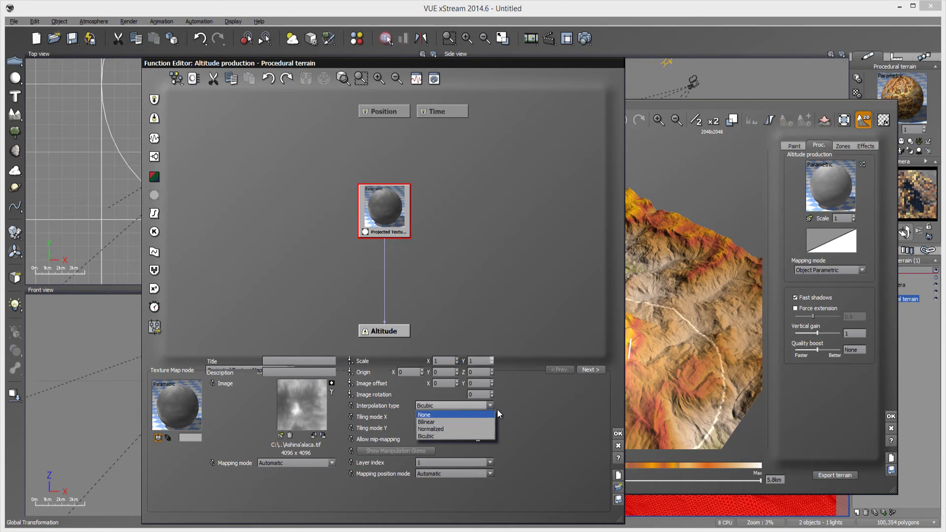
click(549, 409)
Step: Try Normalized interpolation on the altitude texture map and switch it back to Bicubic
click(453, 407)
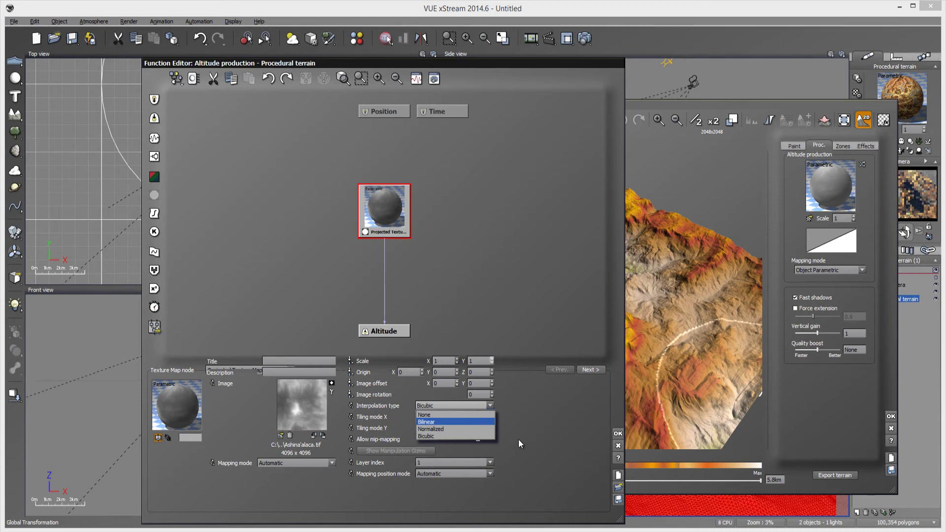
click(480, 429)
click(473, 406)
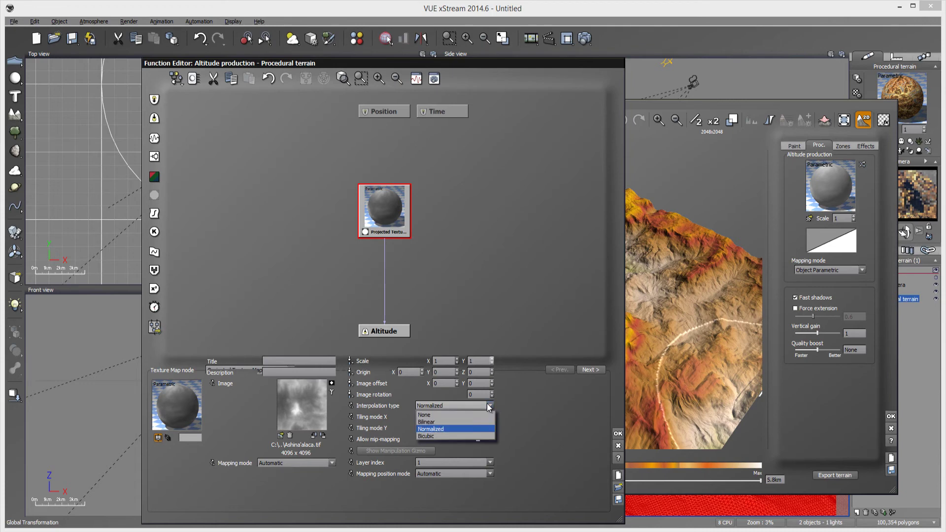
click(480, 437)
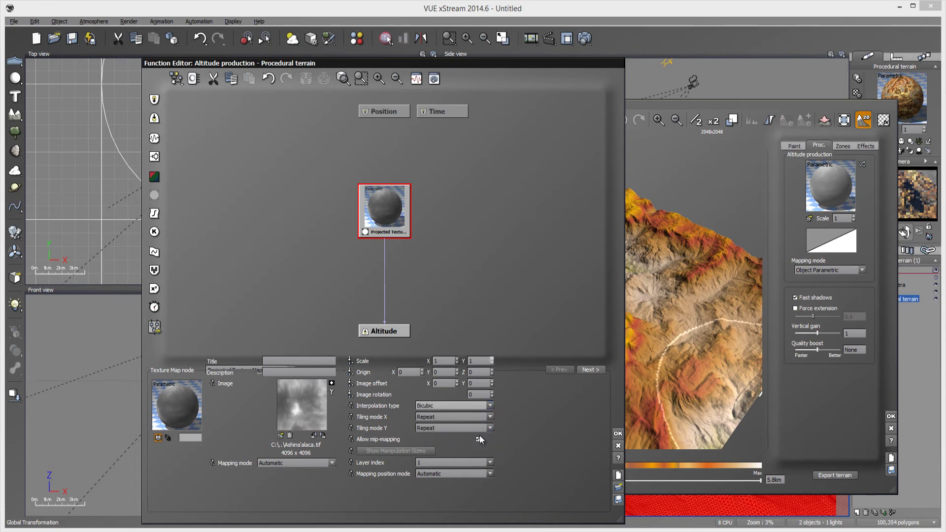
click(487, 406)
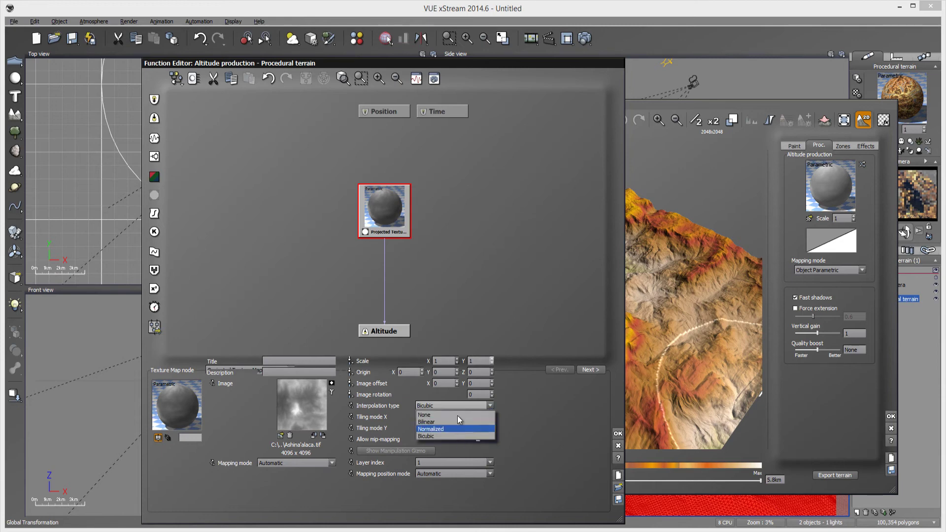
click(459, 436)
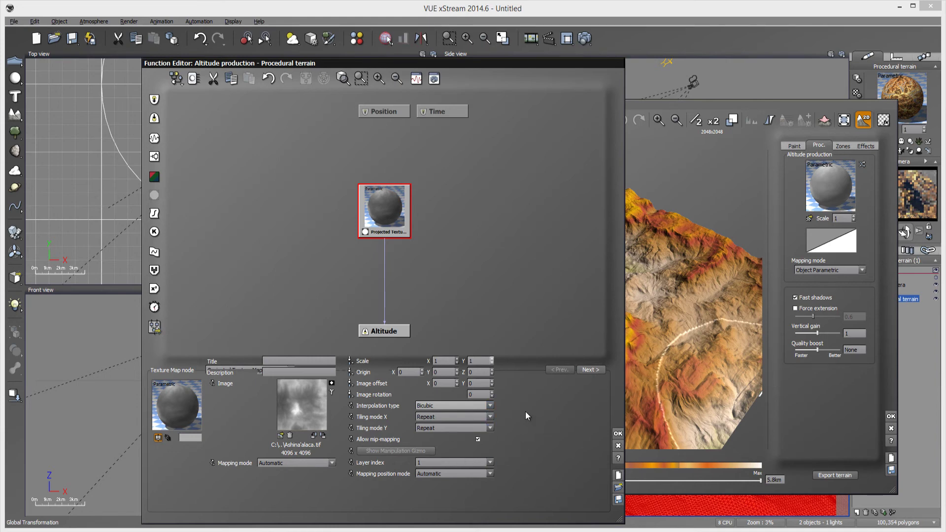
click(491, 407)
click(478, 435)
Step: Switch the altitude map's interpolation to Normalized once more, return it to Bicubic, and accept the function
click(493, 407)
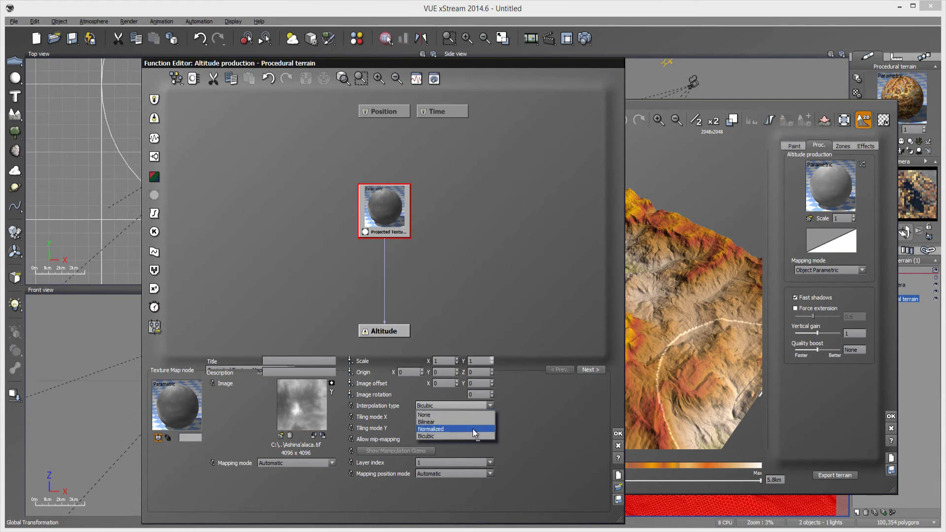
click(473, 429)
click(459, 405)
click(467, 435)
click(618, 434)
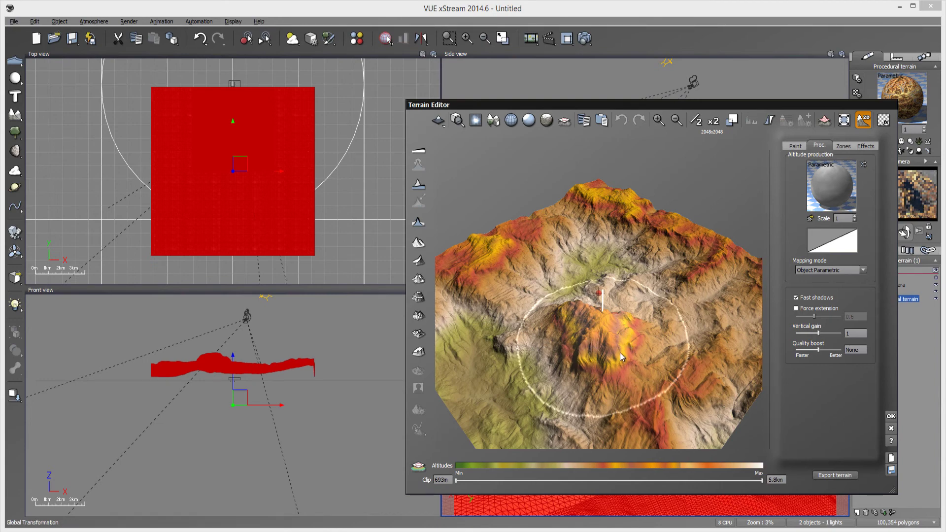
Step: Examine the surface smoothness of the central peak and its slopes up close in the terrain editor preview
right_drag(552, 377, 622, 319)
scroll(621, 319, up, 3)
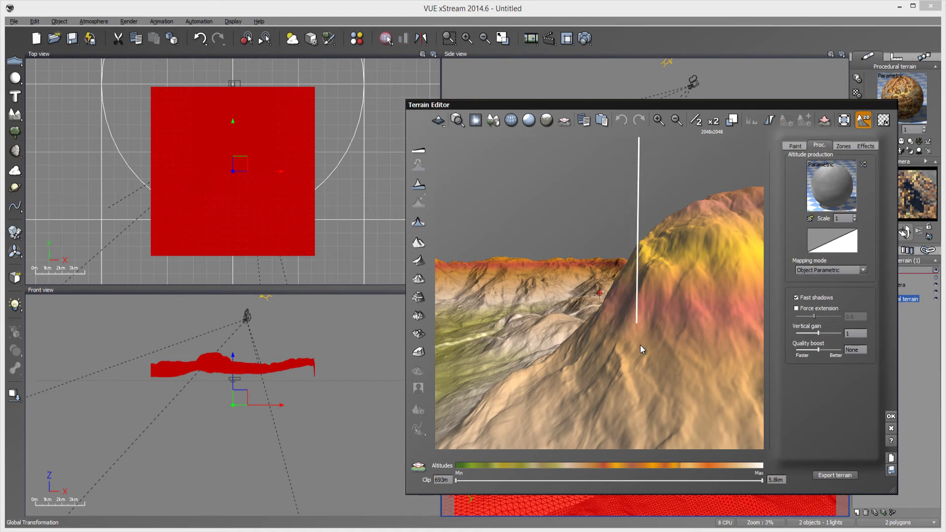
mouse_move(640, 345)
right_down()
mouse_move(616, 331)
mouse_move(640, 332)
mouse_move(625, 350)
right_up()
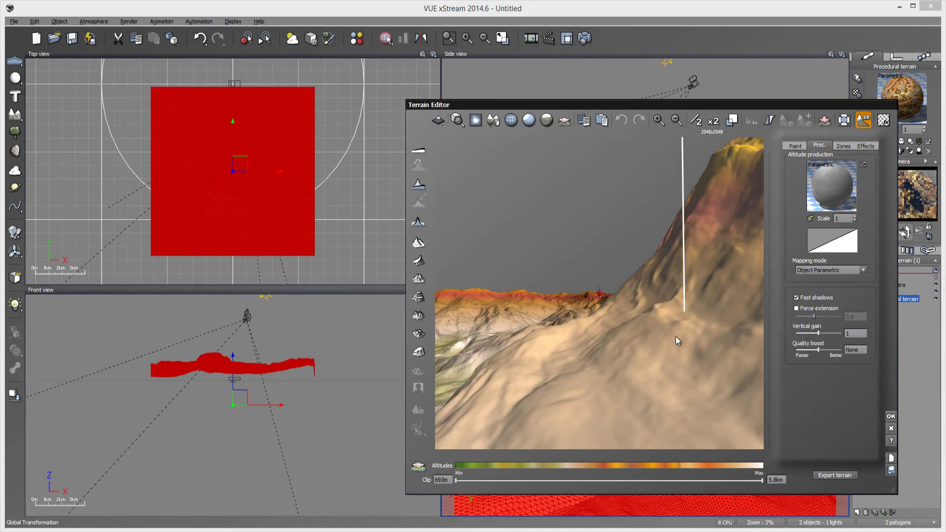
right_drag(637, 337, 625, 354)
right_drag(597, 399, 693, 359)
click(838, 194)
click(697, 466)
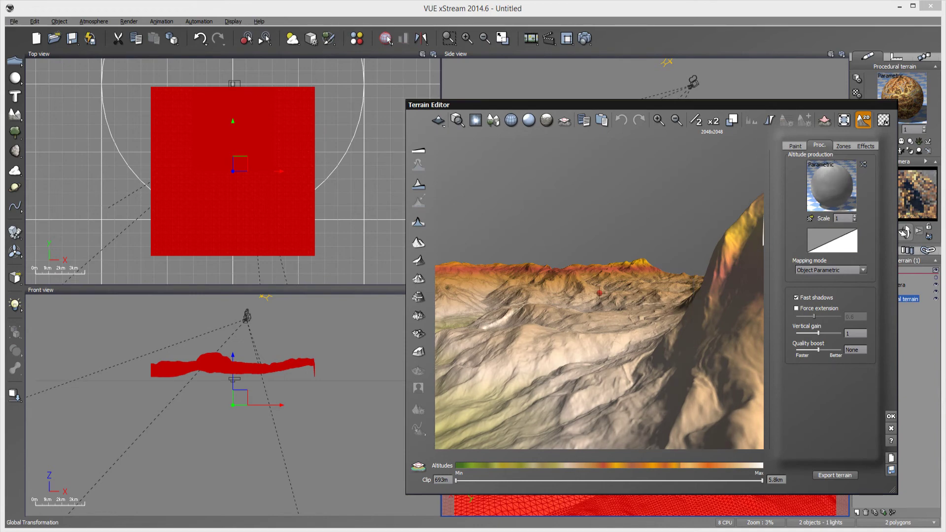
Step: Examine the terrain's valleys and peak from low and overhead angles, and cancel the terrain editor
mouse_move(616, 374)
right_down()
mouse_move(617, 354)
mouse_move(678, 332)
right_up()
drag(678, 331, 623, 298)
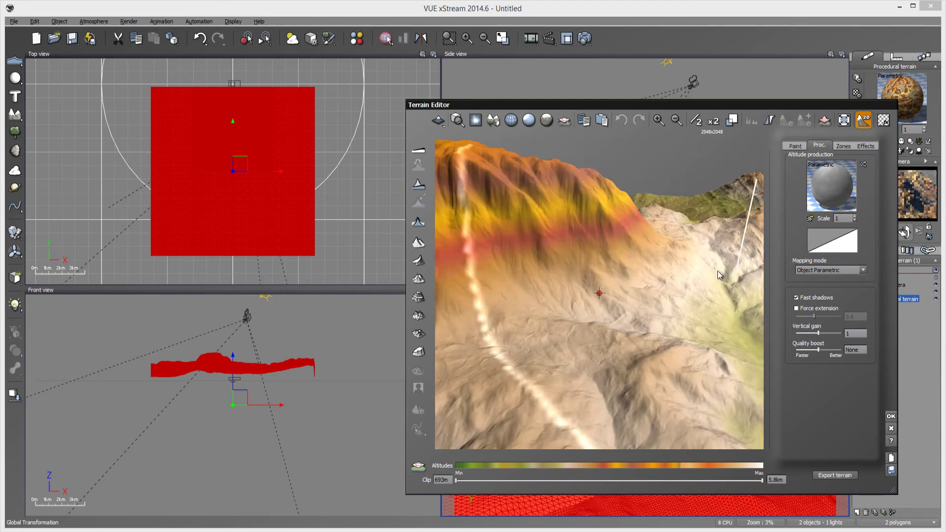
right_drag(708, 274, 717, 299)
drag(717, 298, 660, 306)
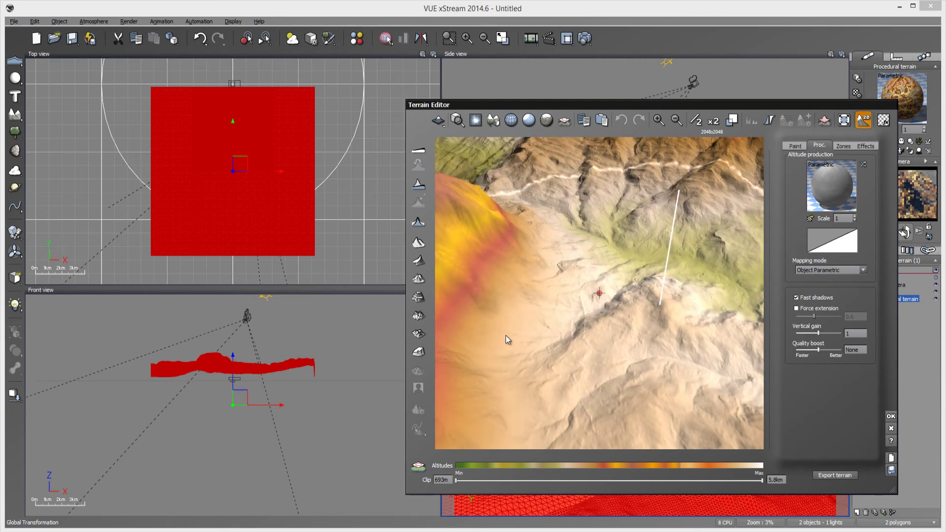
drag(535, 326, 779, 315)
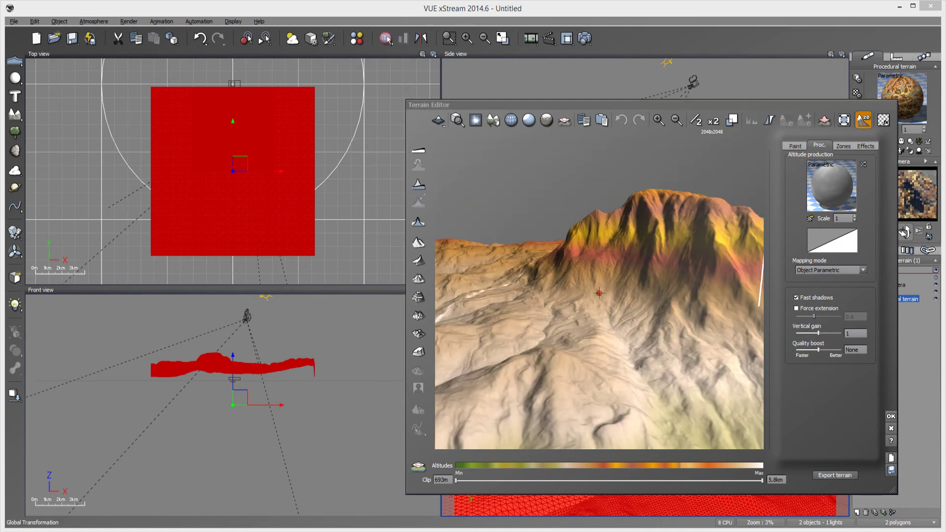
drag(662, 326, 687, 297)
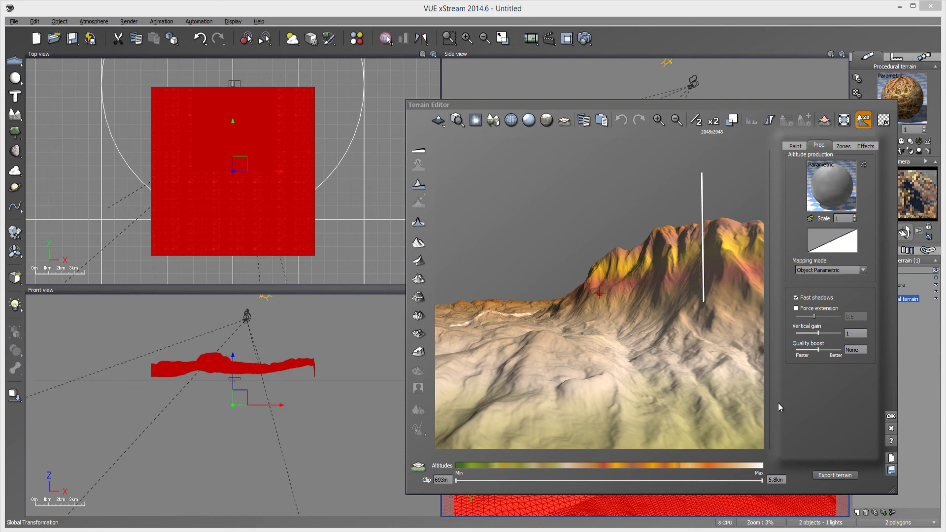
right_drag(763, 383, 714, 334)
drag(714, 334, 637, 279)
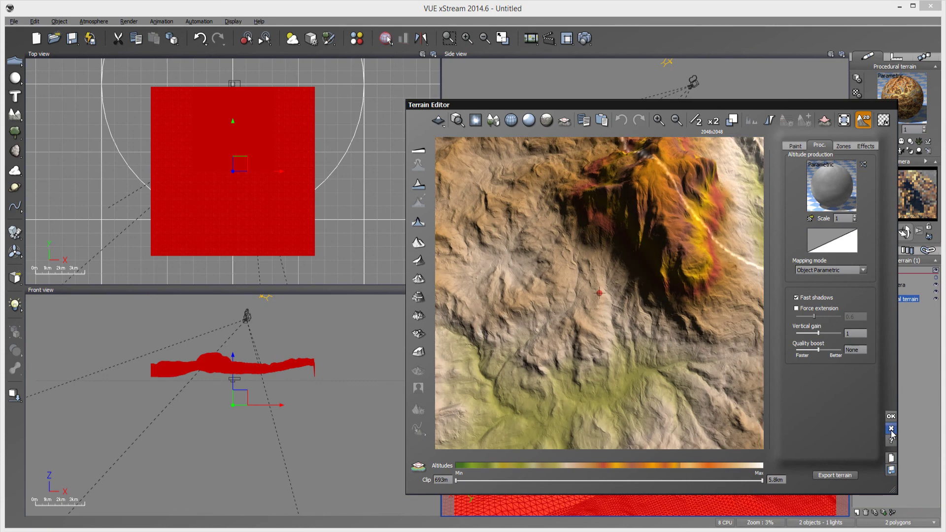
click(890, 428)
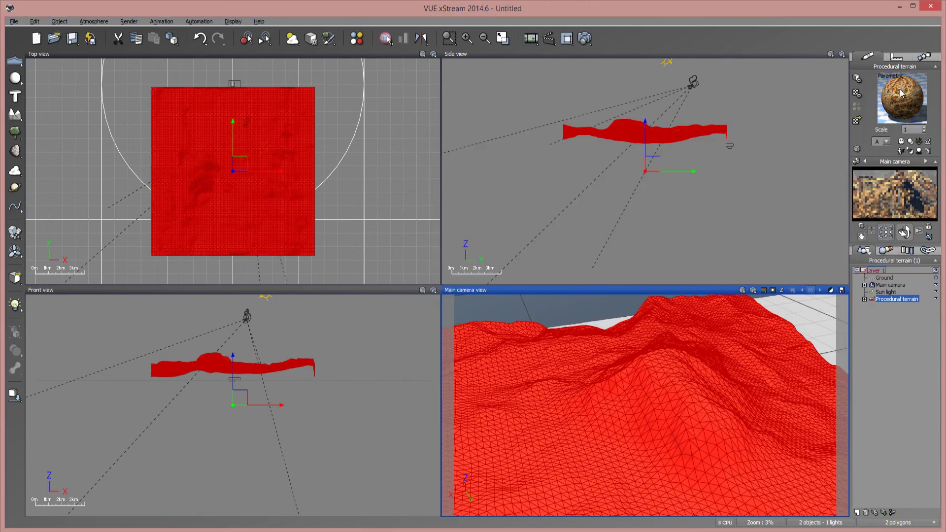
Step: Set the mapping of the terrain's Default and Material sub-materials to Object - Parametric and accept the mixed material
double_click(902, 97)
click(680, 168)
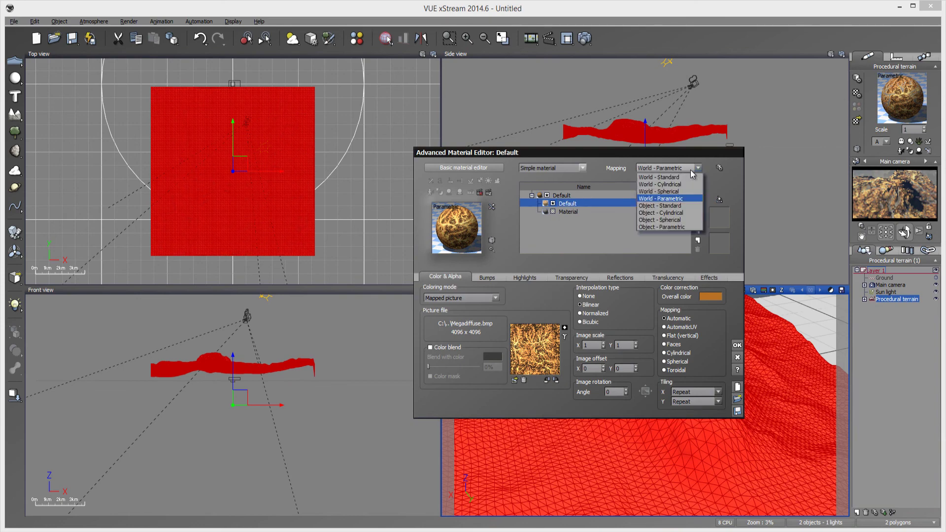
click(638, 222)
click(613, 211)
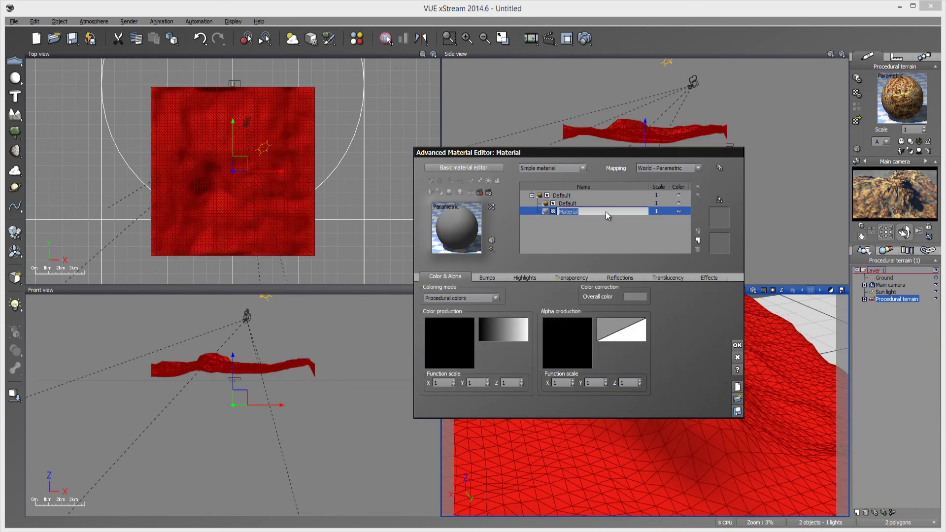
click(643, 168)
click(671, 226)
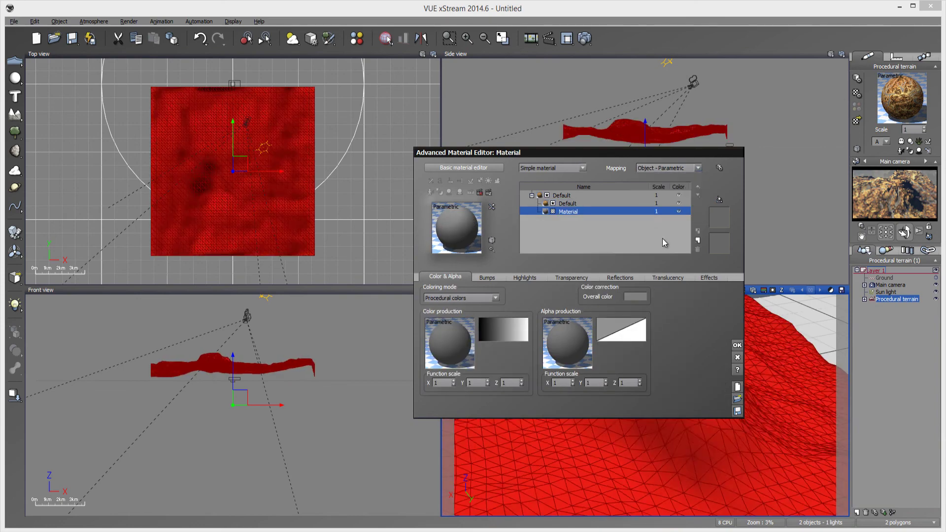
click(738, 347)
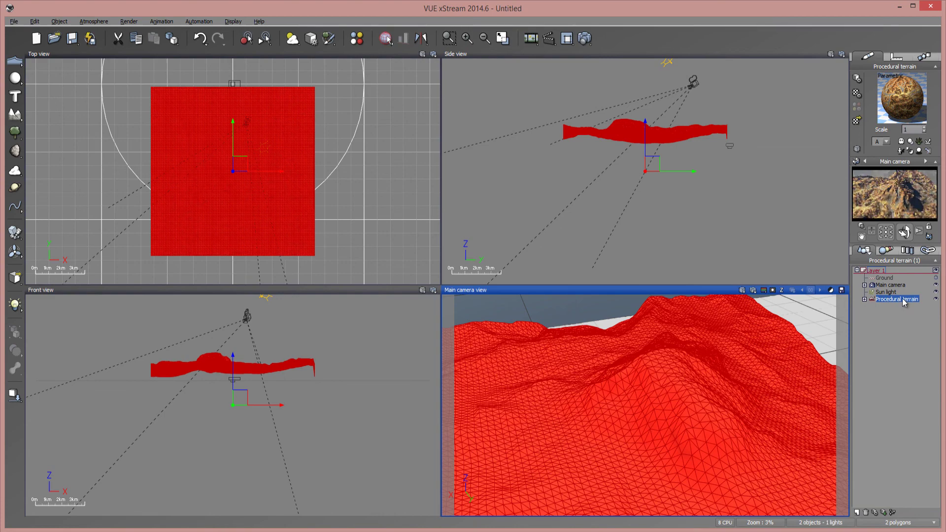
Step: Reposition the main camera to a low, near-horizontal view of the peak against the sky, and deselect the terrain
right_drag(681, 424, 710, 414)
drag(904, 232, 905, 197)
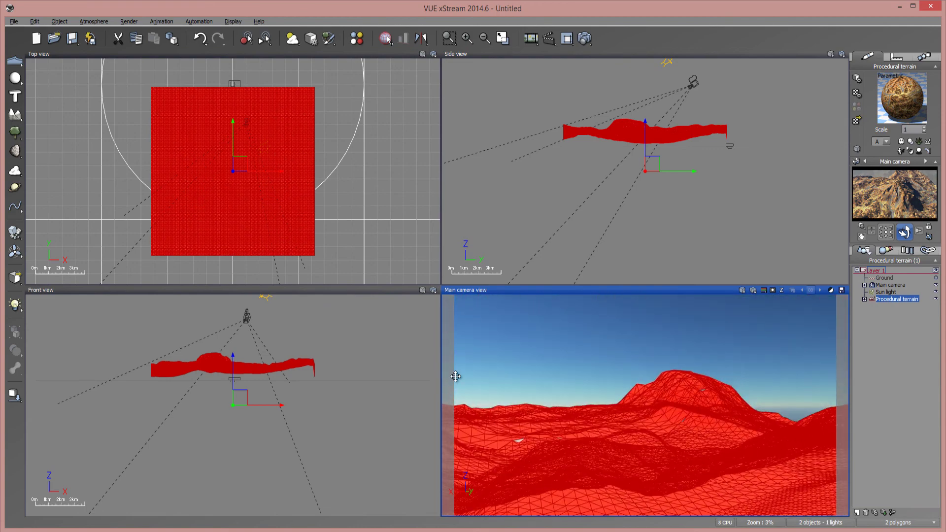
click(875, 408)
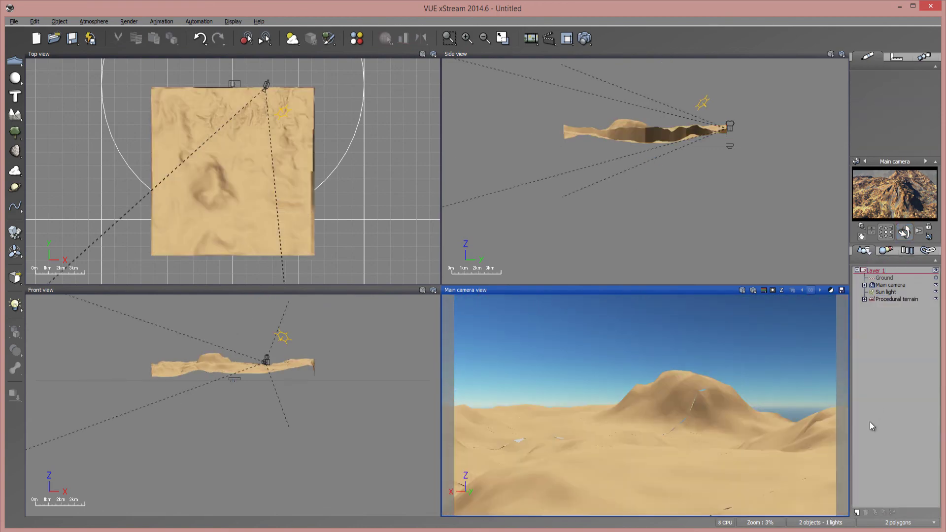